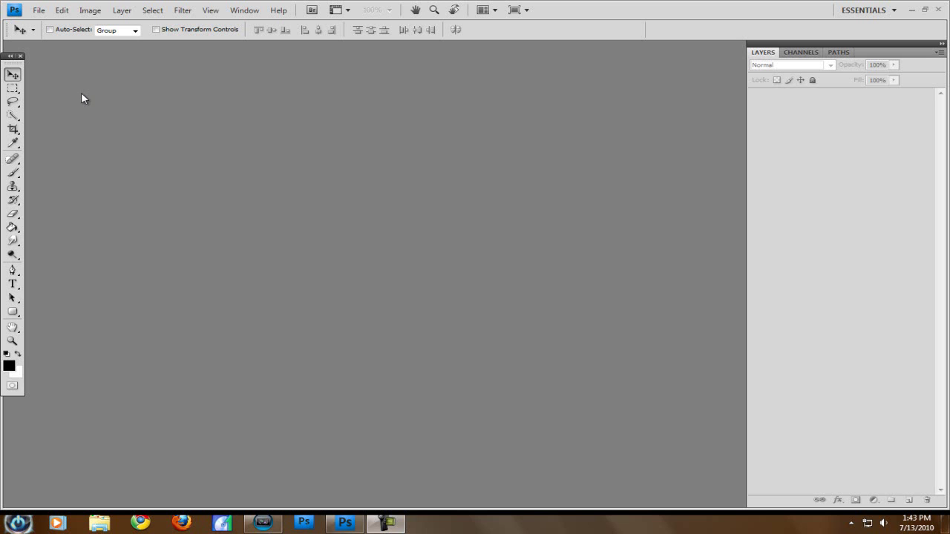
Set up a new document using the Film & Video preset at HDV/HDTV 720p/29.97 (1280×720)
click(39, 11)
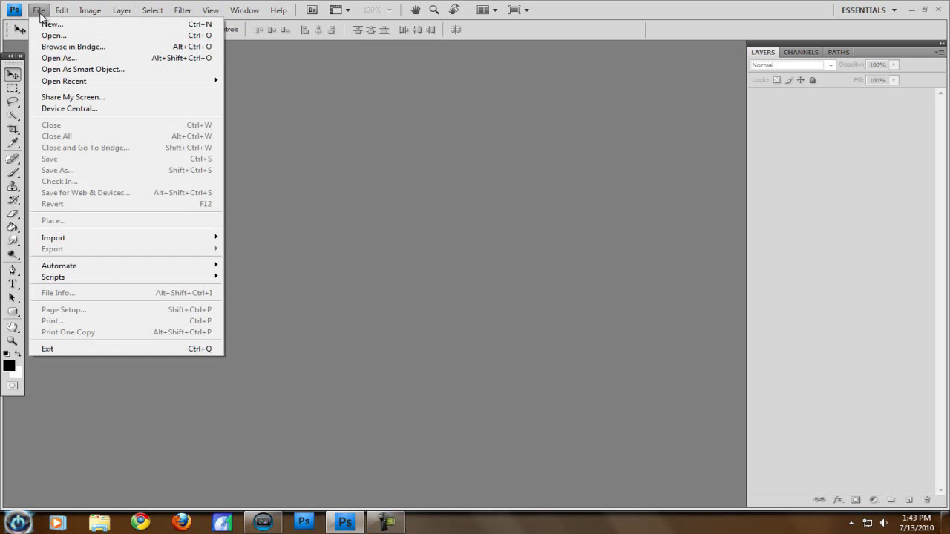
click(46, 23)
click(469, 148)
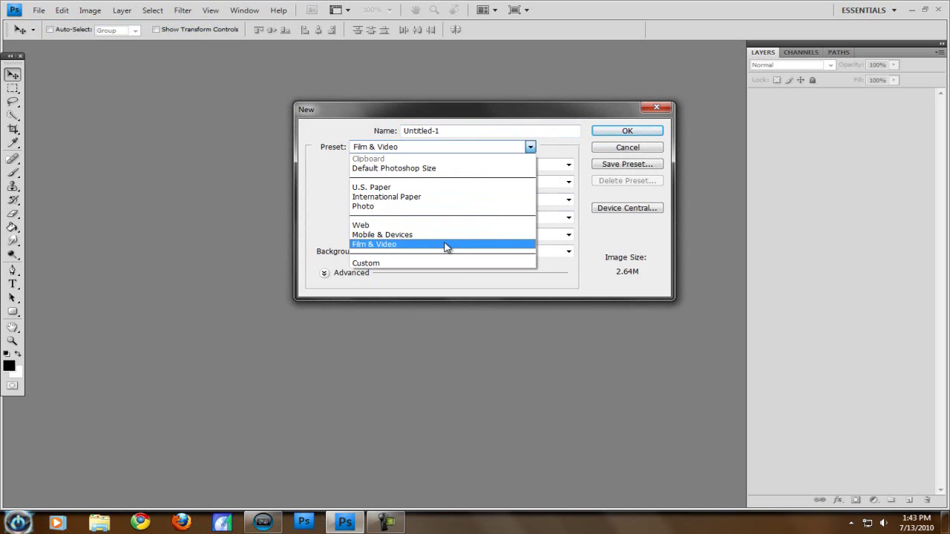
click(446, 247)
click(456, 165)
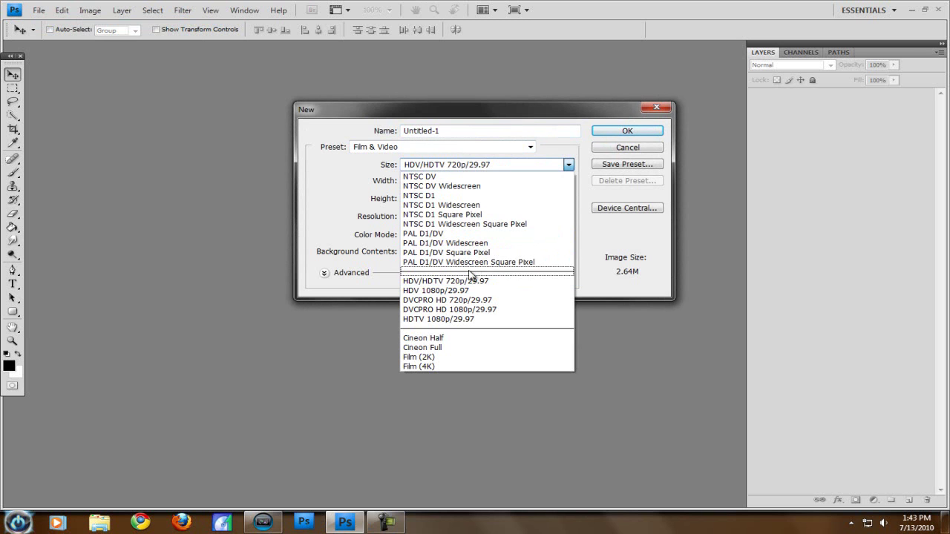
click(472, 281)
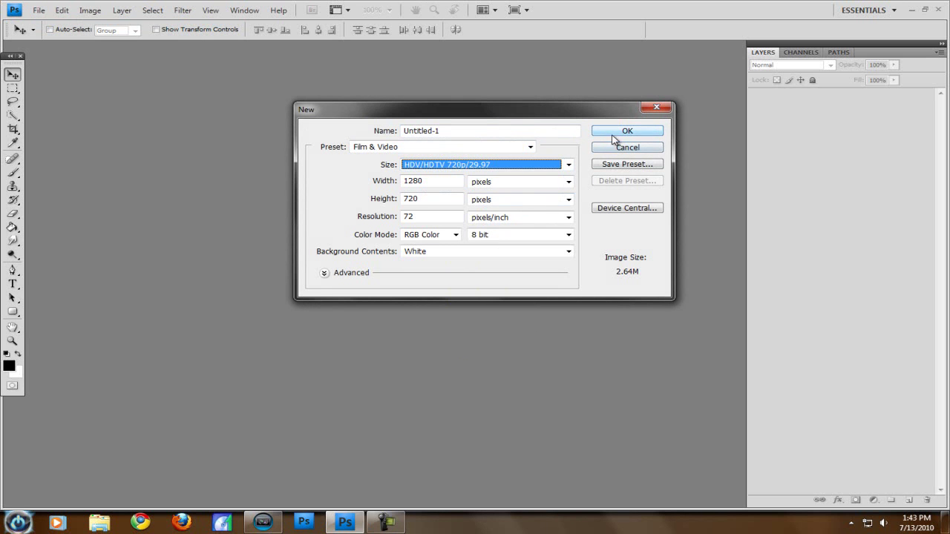
click(421, 182)
drag(408, 182, 453, 199)
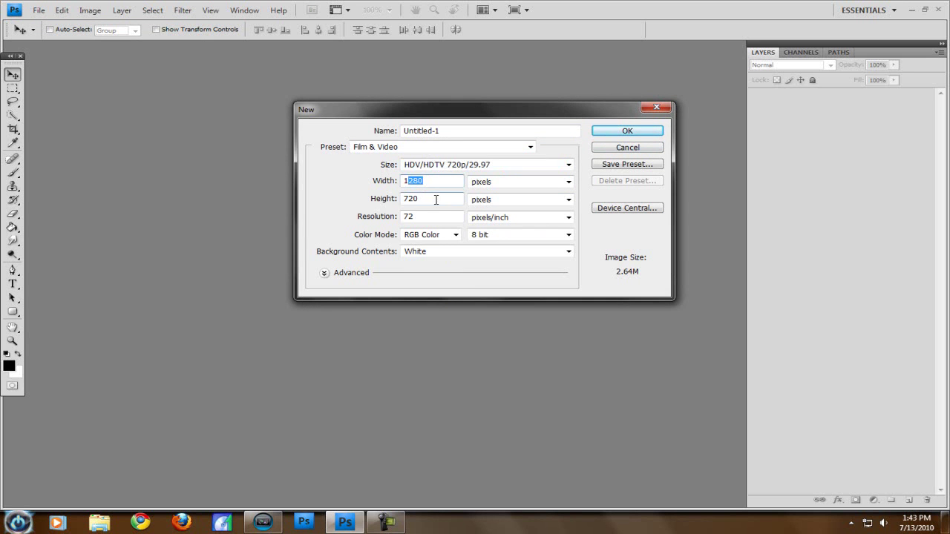
Create the 1280×720 document and unlock its Background as Layer 0
click(606, 133)
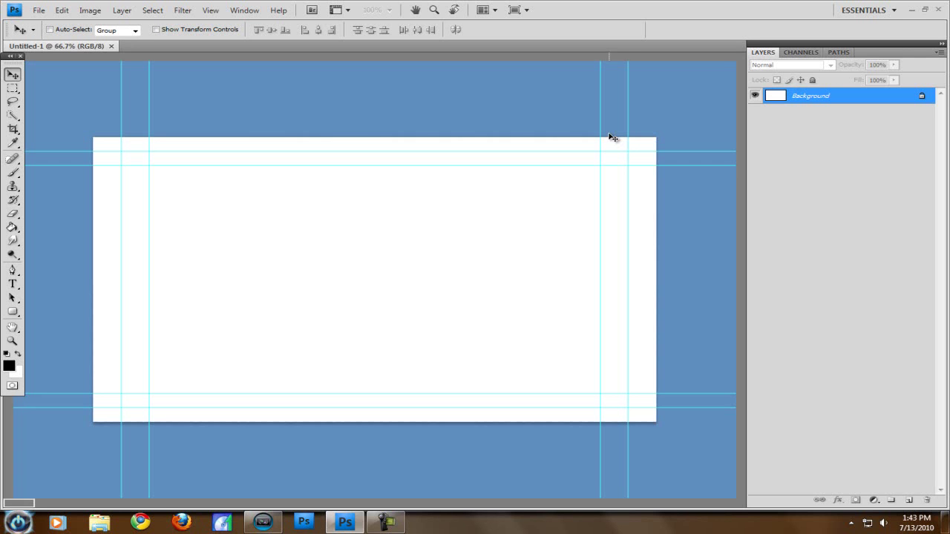
double_click(808, 106)
key(Return)
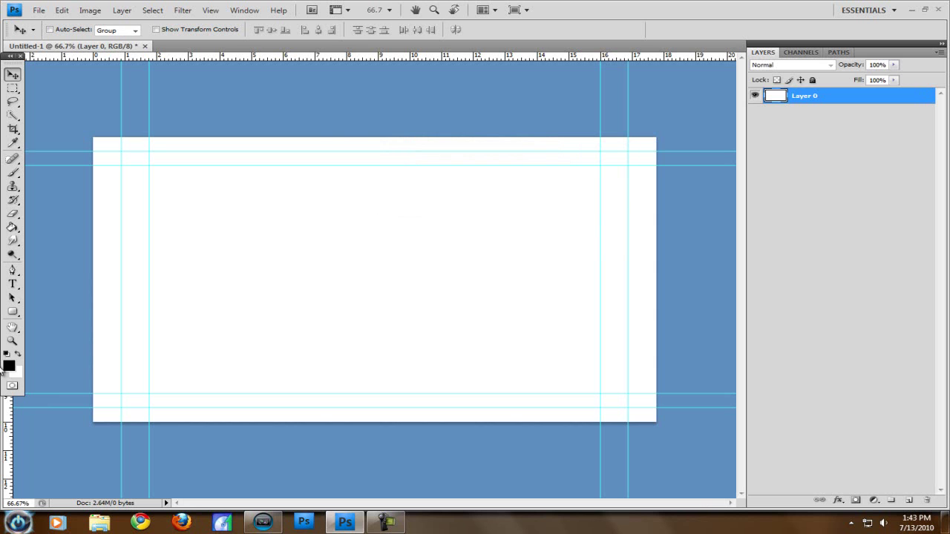
Fill Layer 0 entirely with black using the Paint Bucket
click(18, 355)
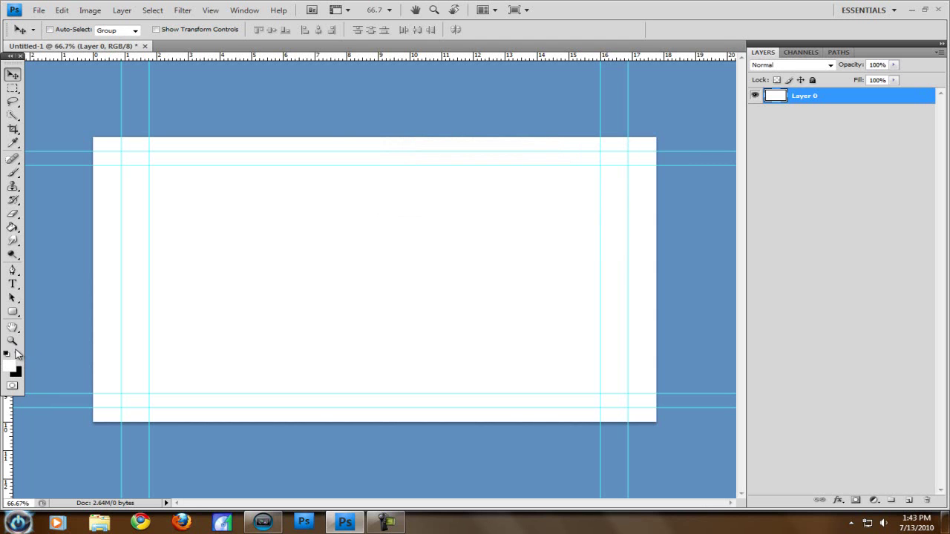
click(13, 227)
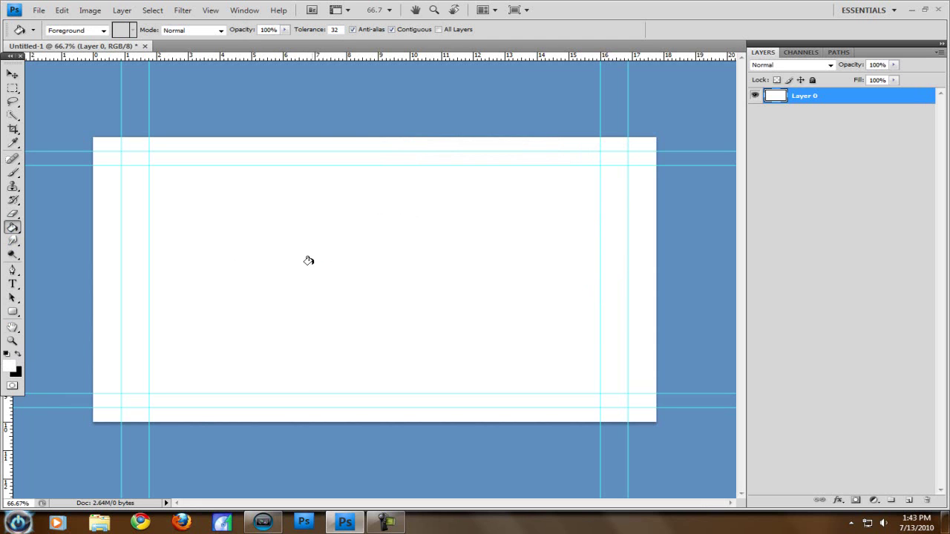
click(12, 74)
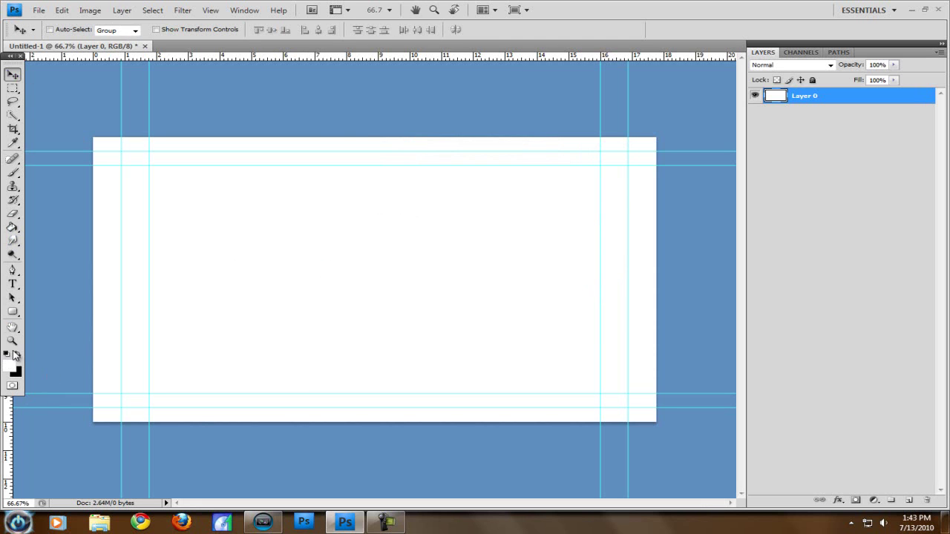
click(16, 355)
click(12, 228)
click(369, 253)
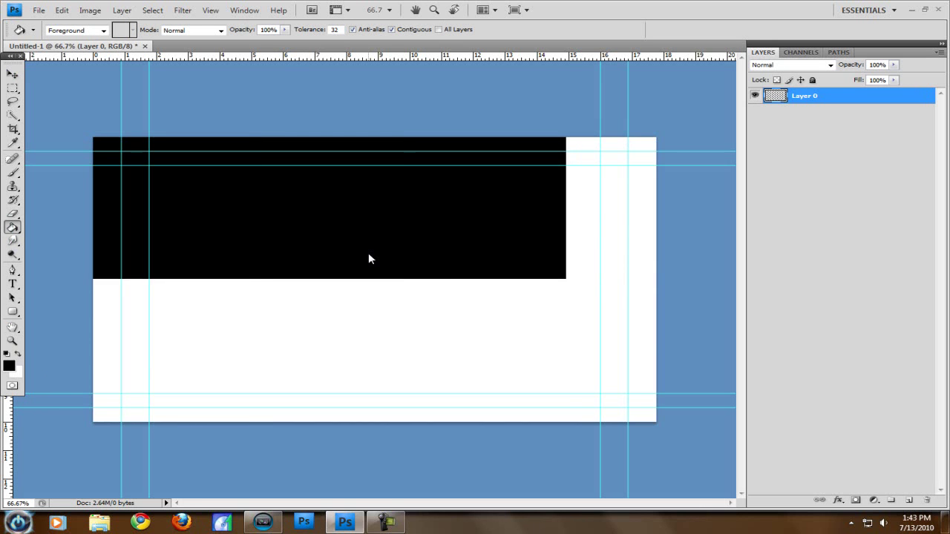
Paint a large soft white glow at the canvas centre with the brush
click(18, 355)
click(12, 172)
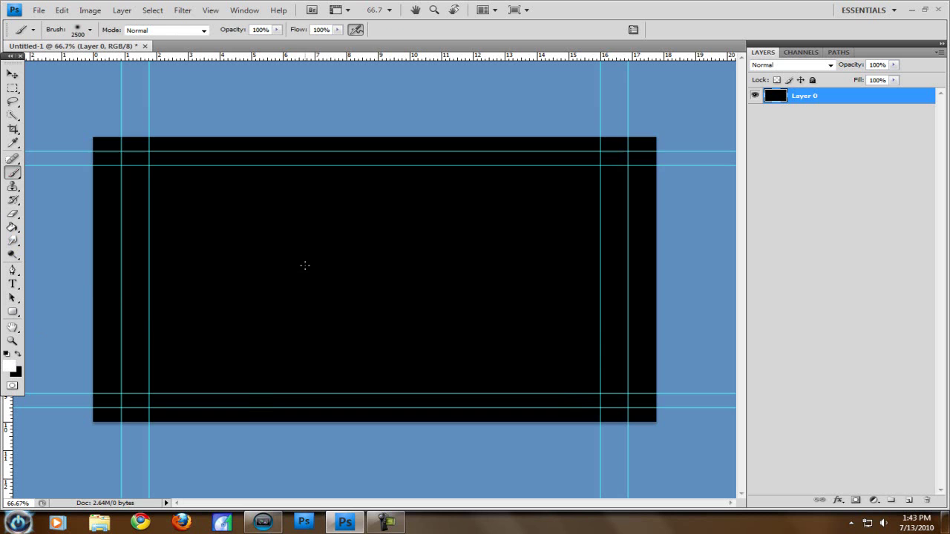
click(368, 276)
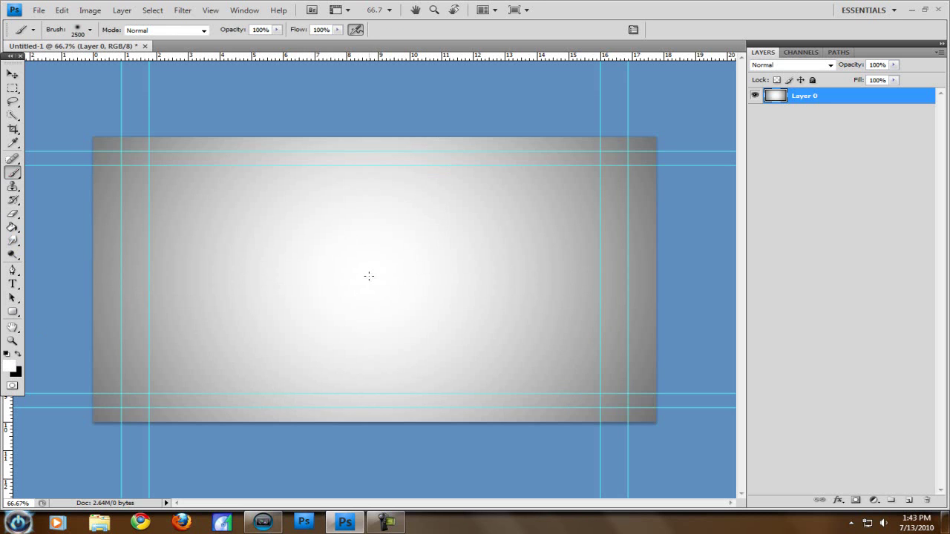
Add a new Layer 1 and fill it with black
click(13, 74)
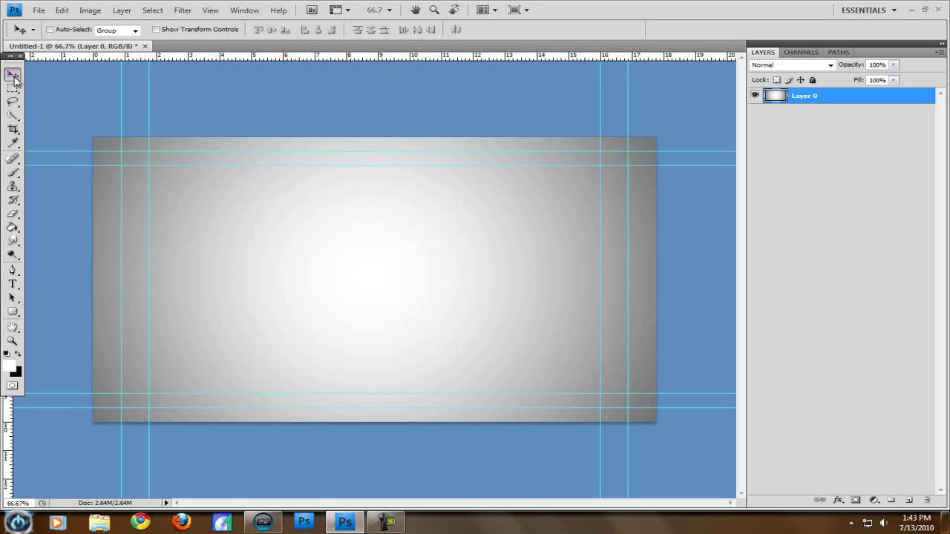
click(908, 500)
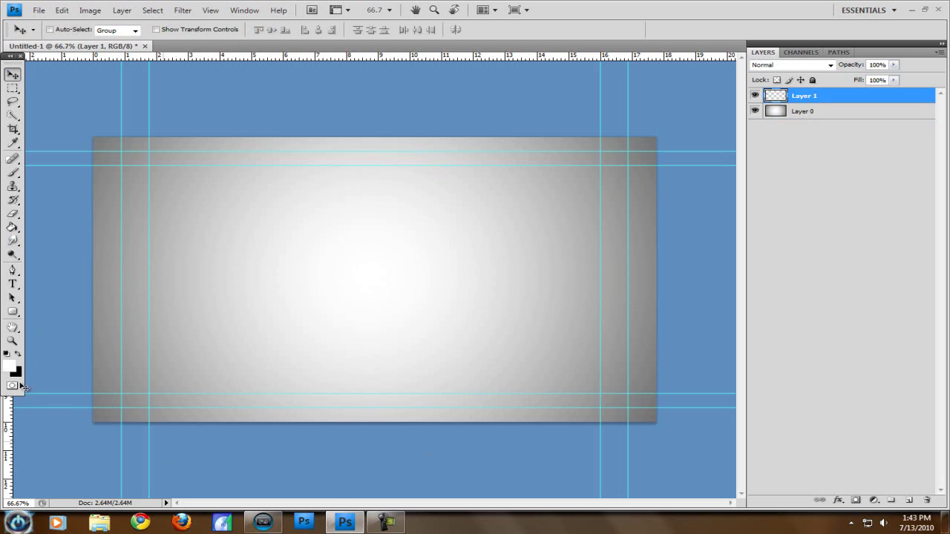
click(19, 356)
click(13, 228)
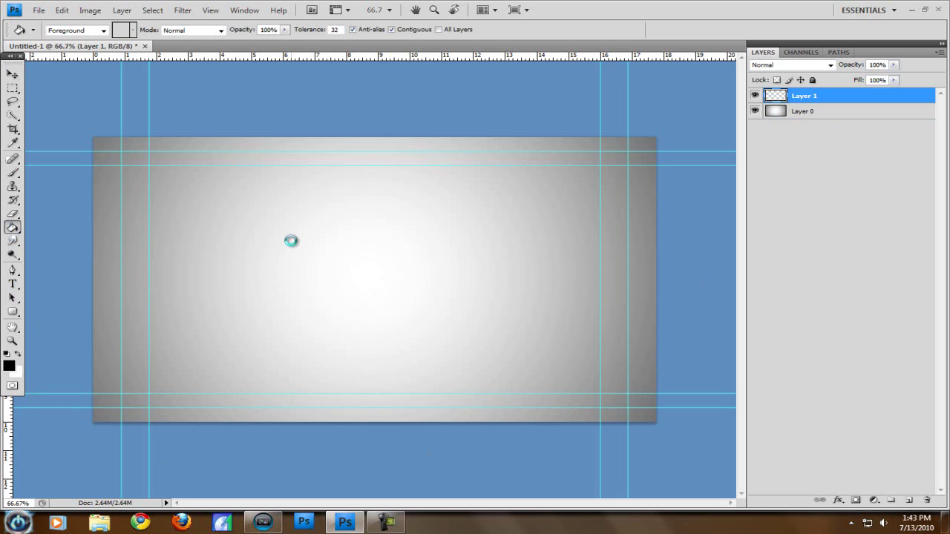
click(291, 246)
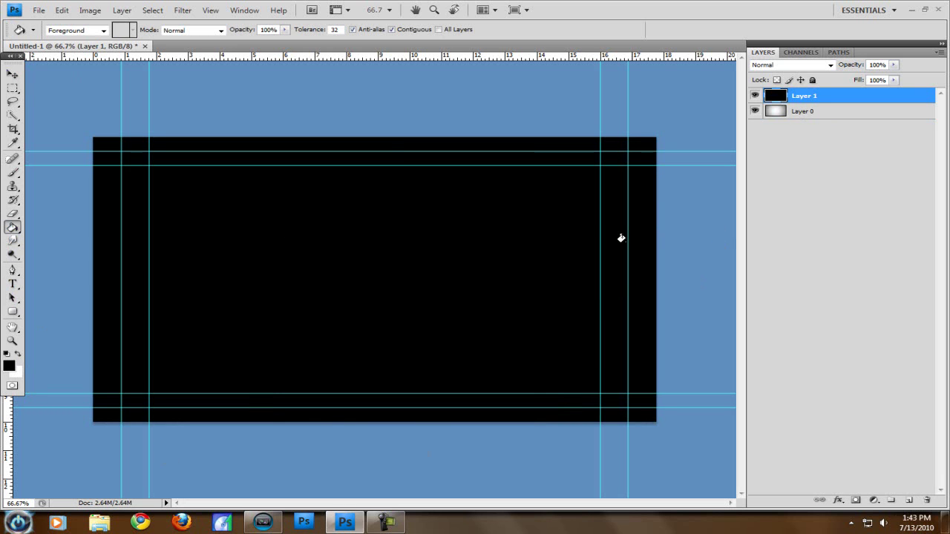
Free-transform Layer 1 to 63% width and 63% height, centred
key(ctrl+t)
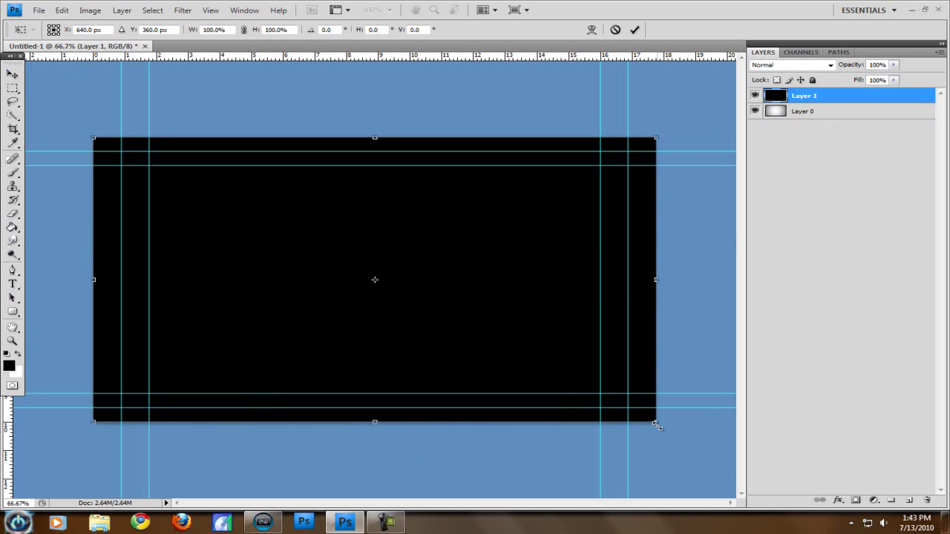
click(227, 32)
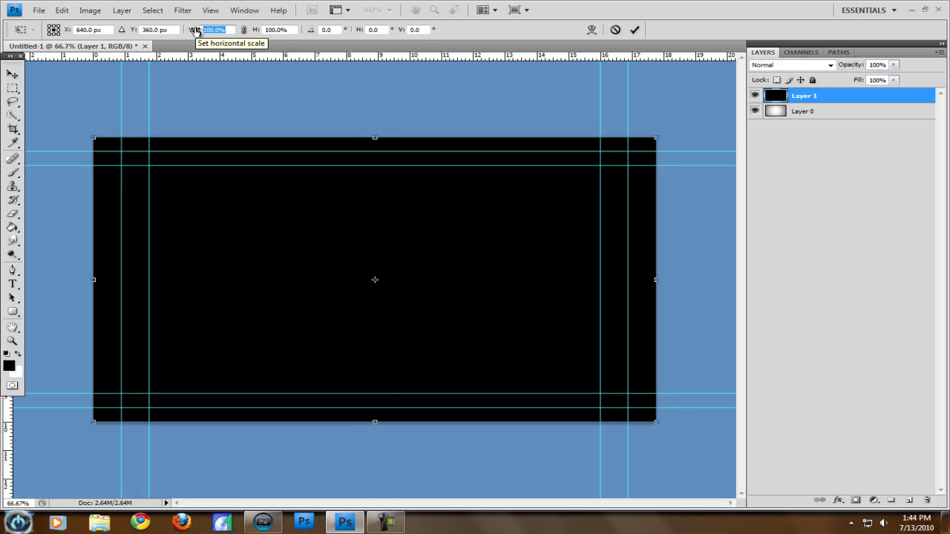
text(63)
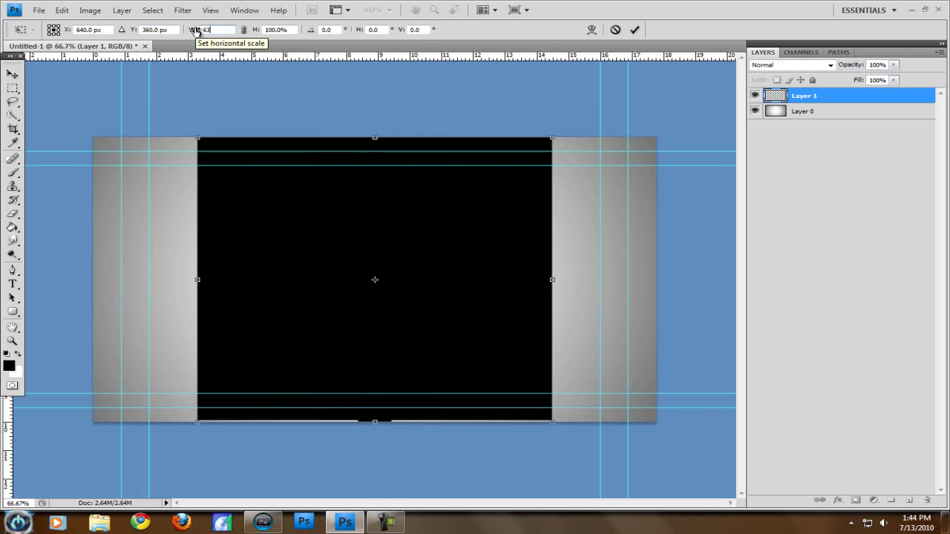
key(Return)
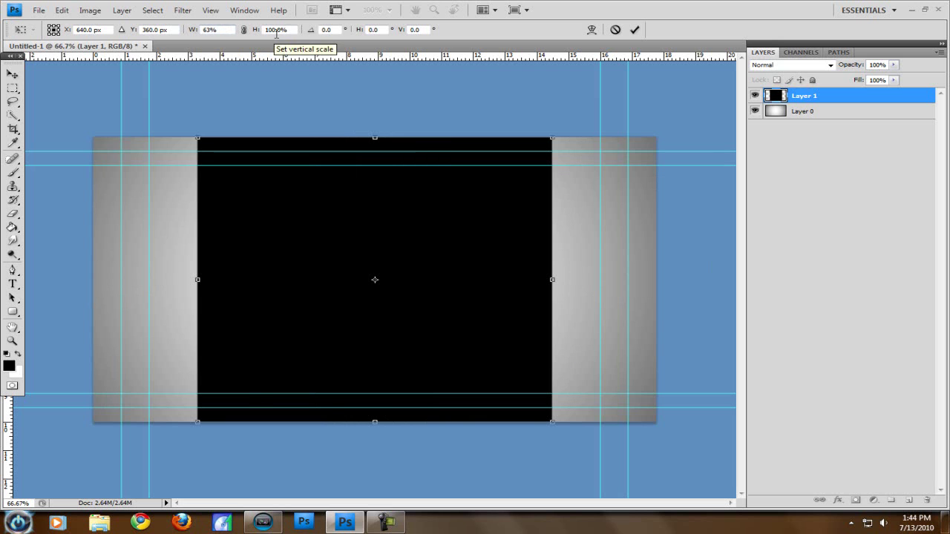
click(291, 30)
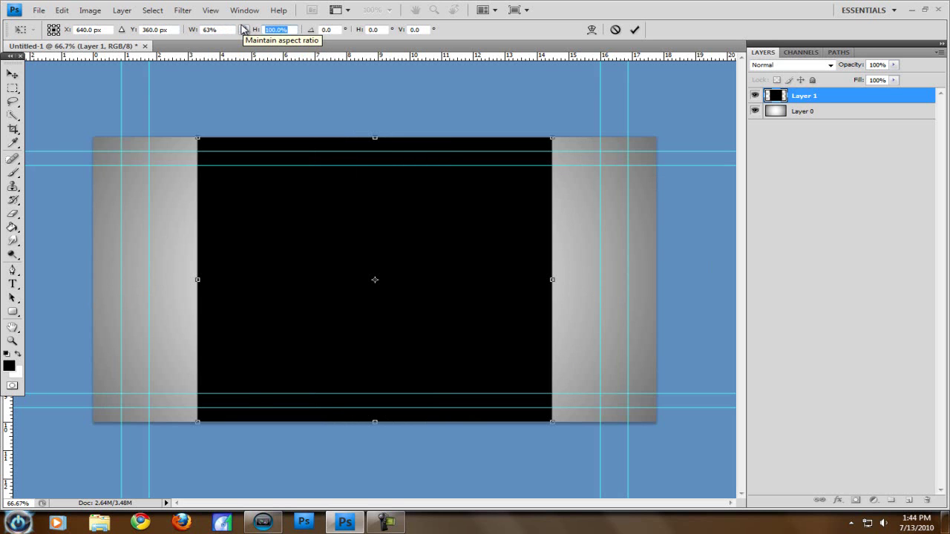
click(244, 30)
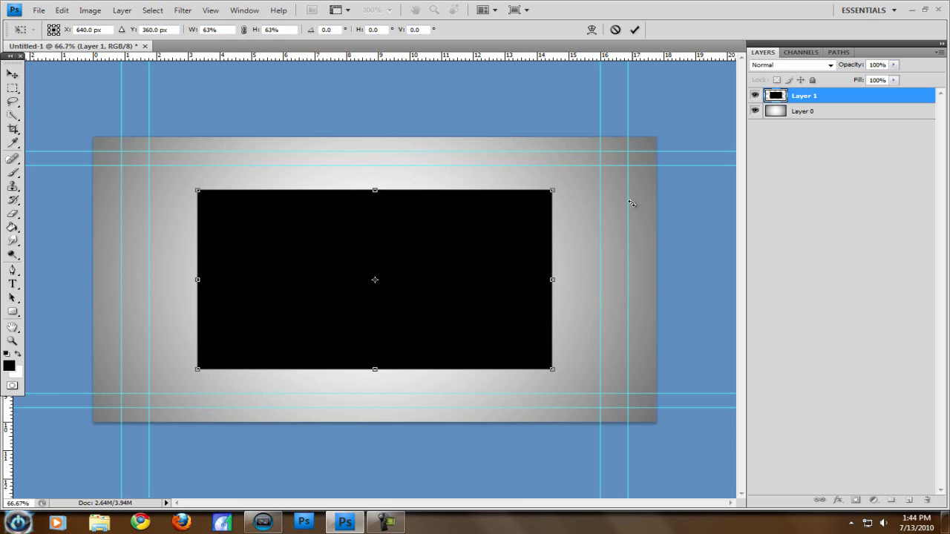
click(12, 75)
Apply the 63% transform and give Layer 0 a Bevel and Emboss effect
key(Return)
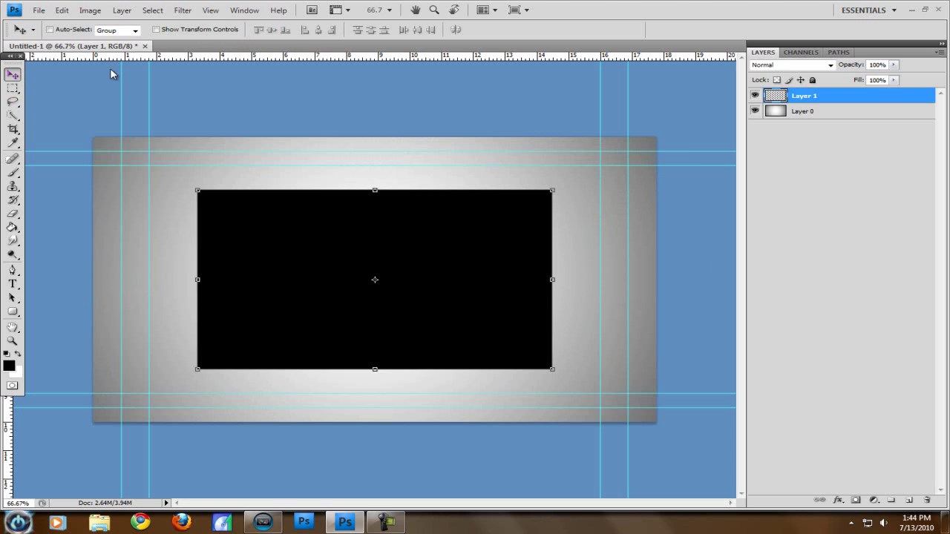
click(755, 95)
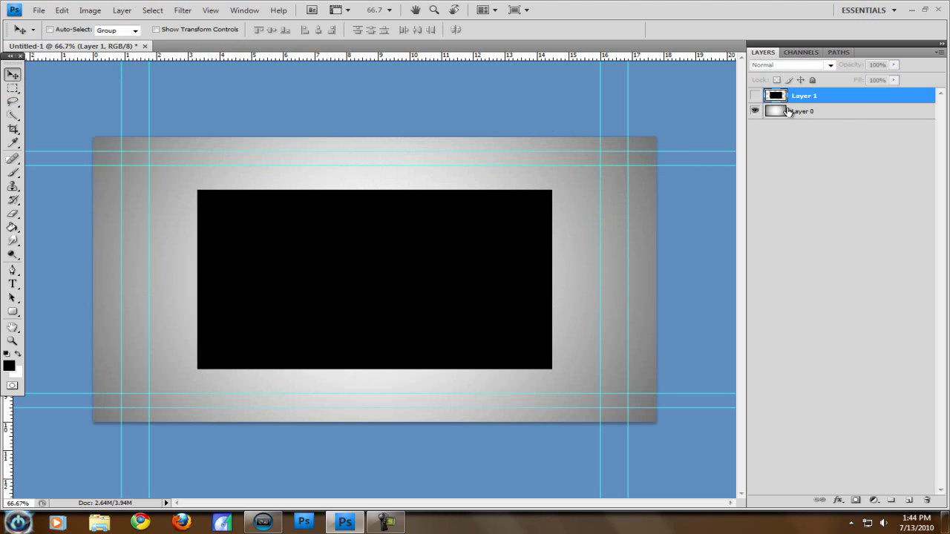
double_click(835, 115)
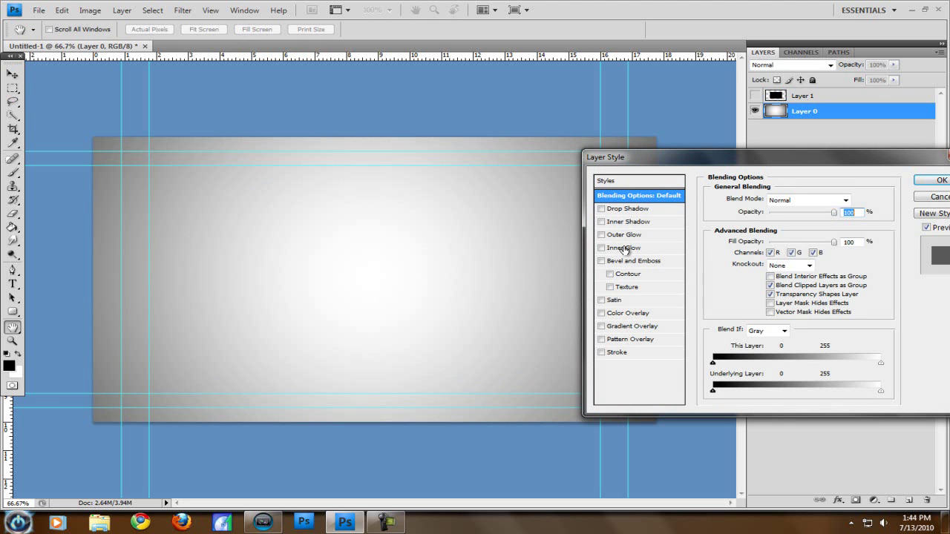
click(601, 261)
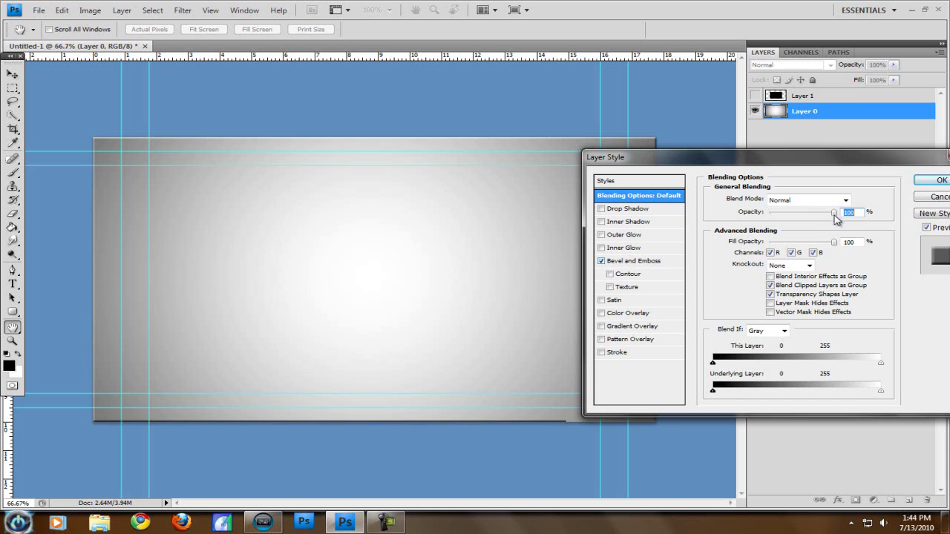
click(931, 182)
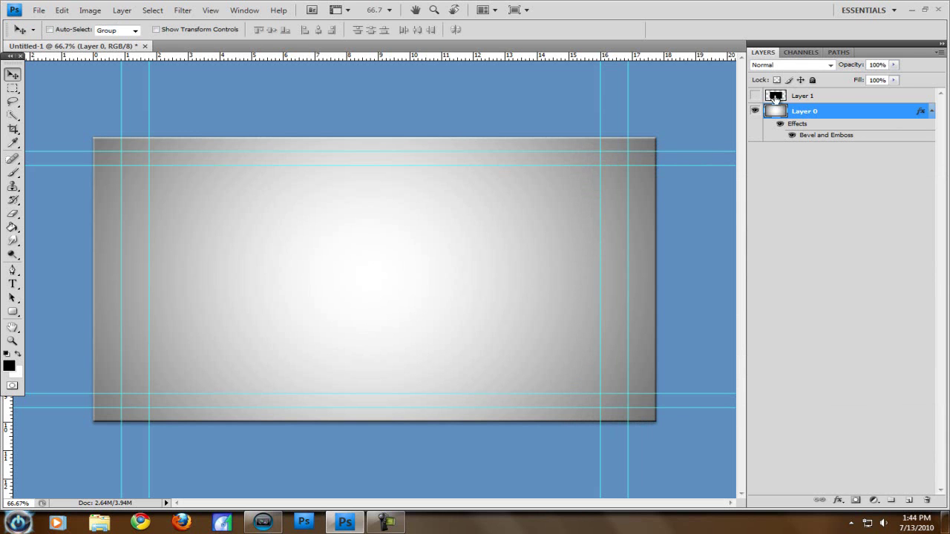
click(755, 96)
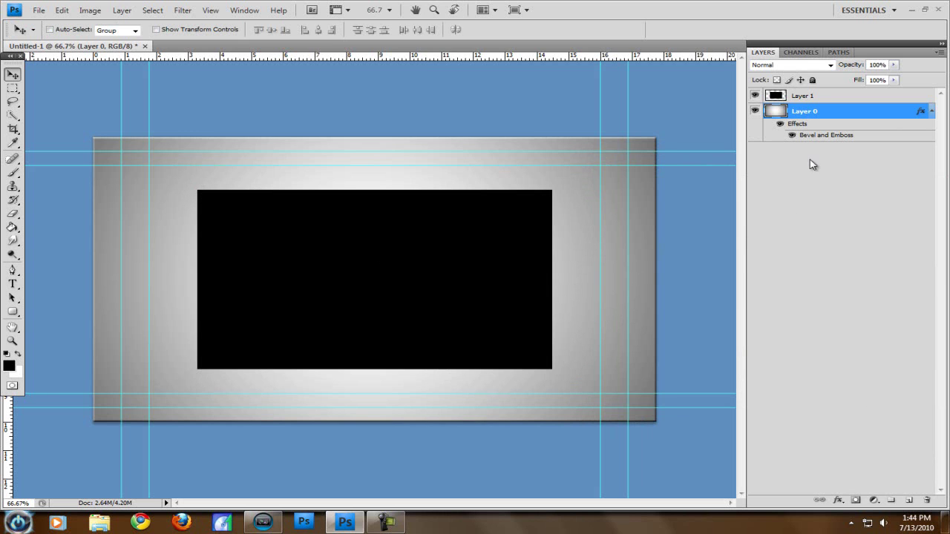
Delete Layer 1's rectangle area from Layer 0, hide Layer 1 and deselect
ctrl+click(775, 96)
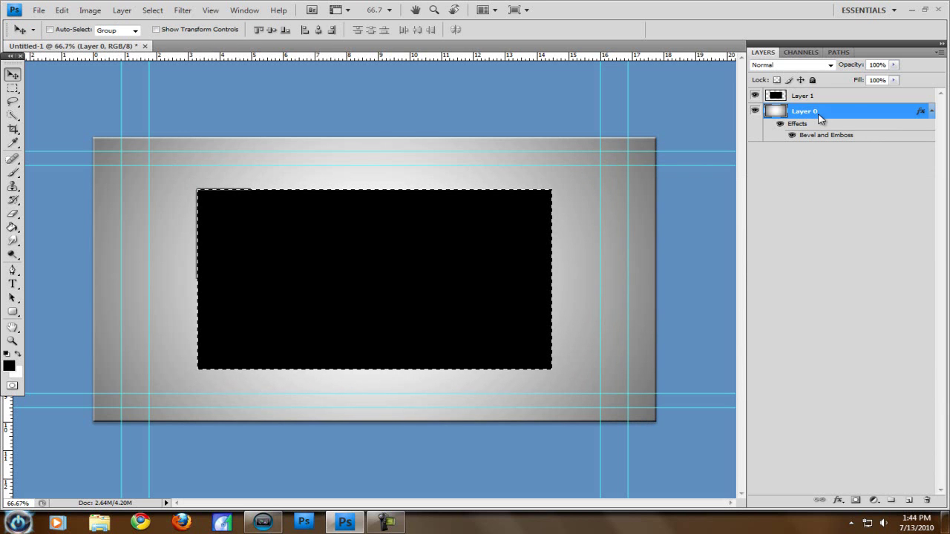
key(Delete)
click(754, 95)
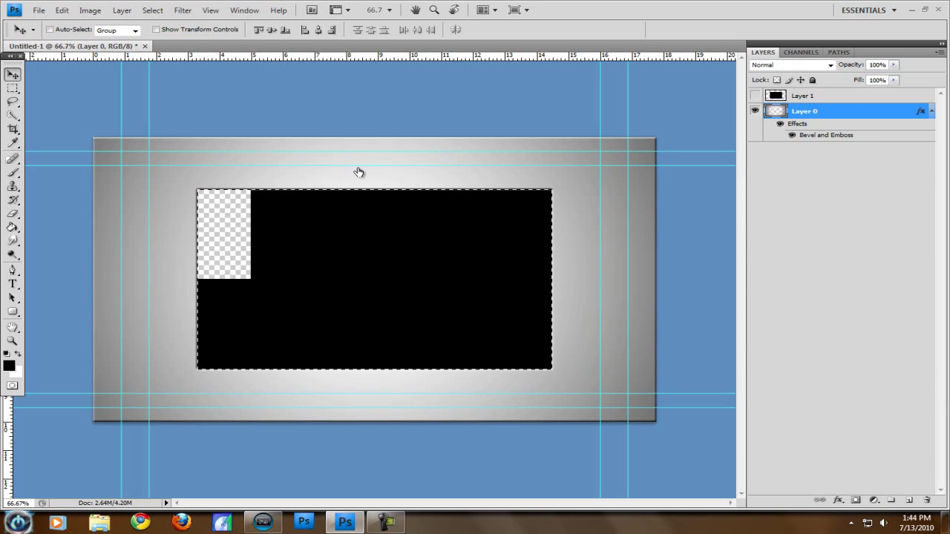
key(m)
key(ctrl+d)
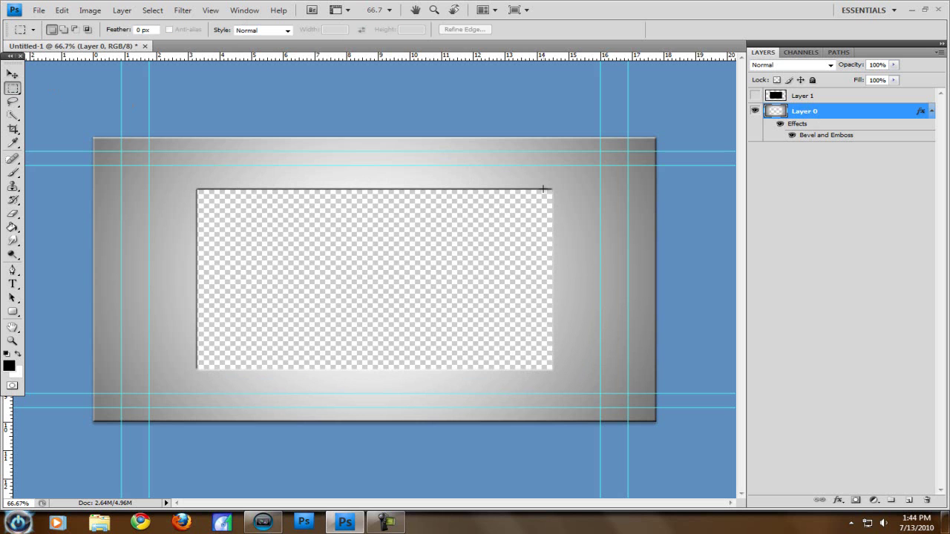
key(h)
Recheck Layer 0's Layer Style, leaving Bevel and Emboss enabled
double_click(834, 117)
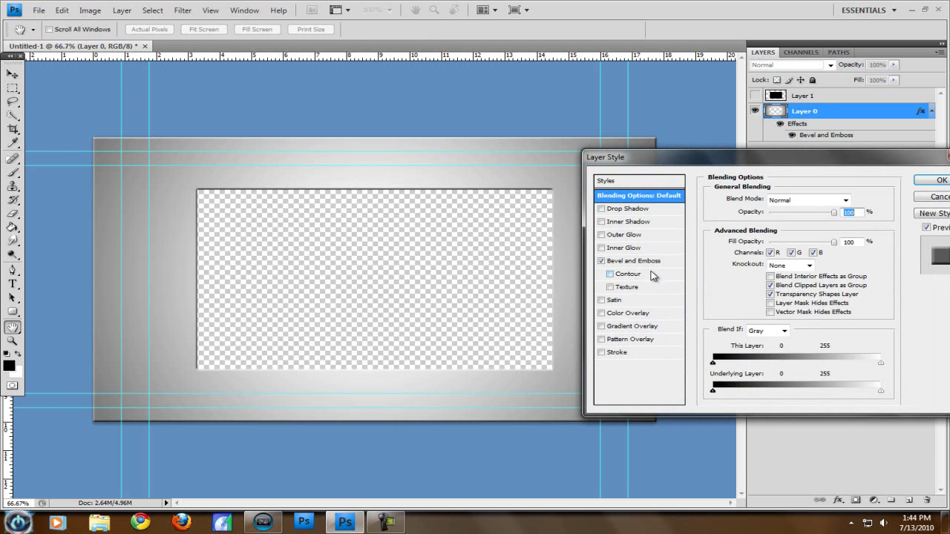
click(601, 261)
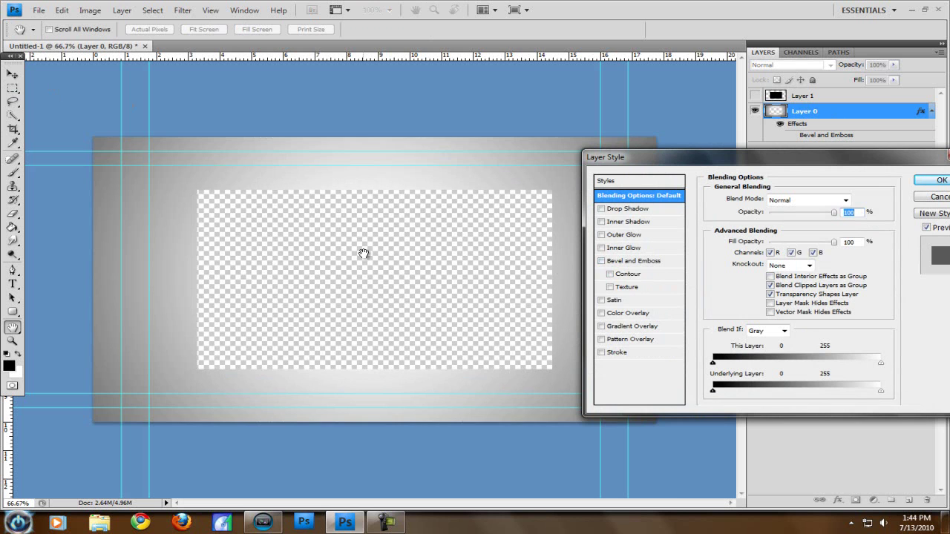
click(601, 262)
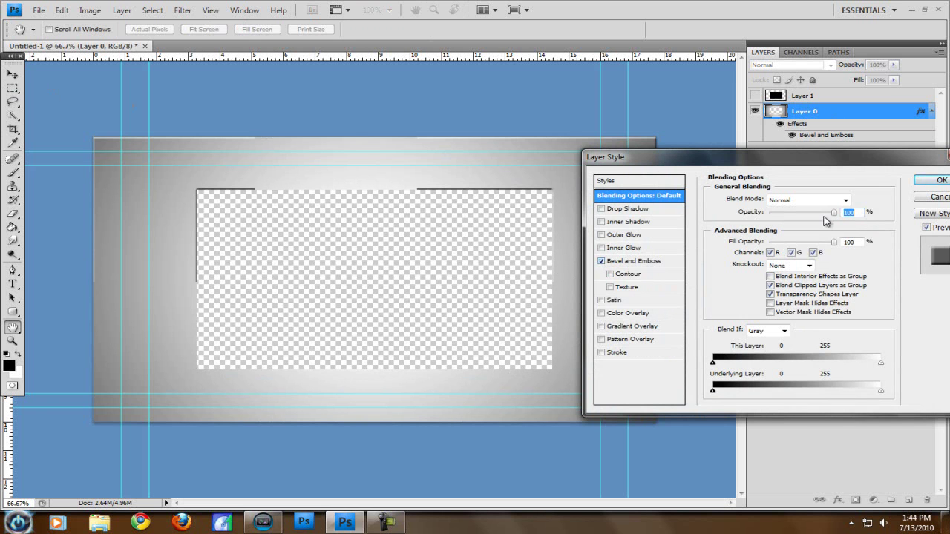
click(933, 186)
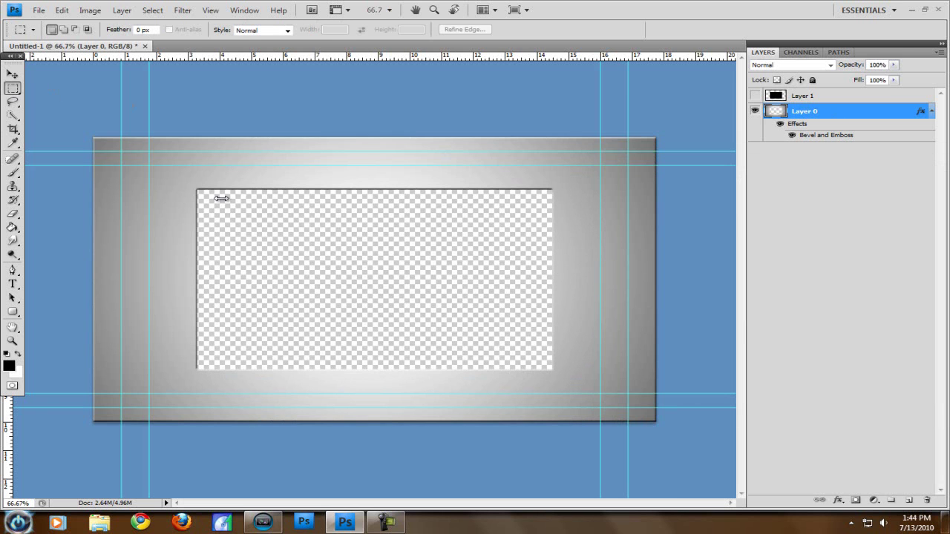
Save the cut-out frame to the Desktop as a PNG named 'frame' without interlacing
click(35, 8)
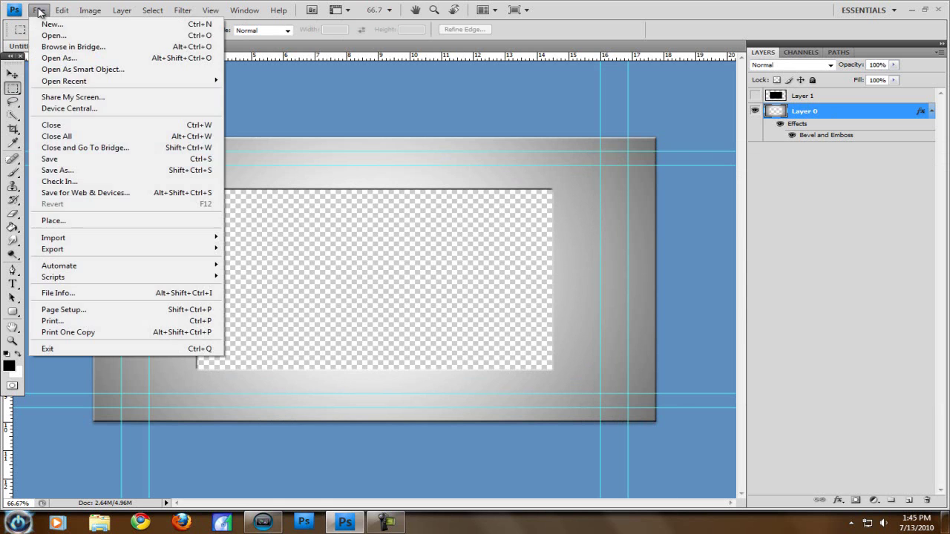
click(82, 171)
click(371, 356)
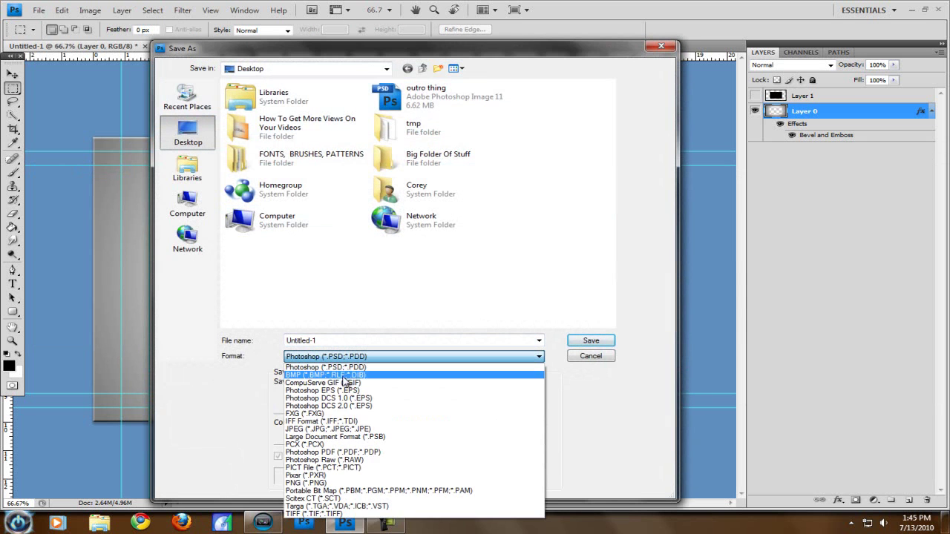
click(327, 486)
click(327, 341)
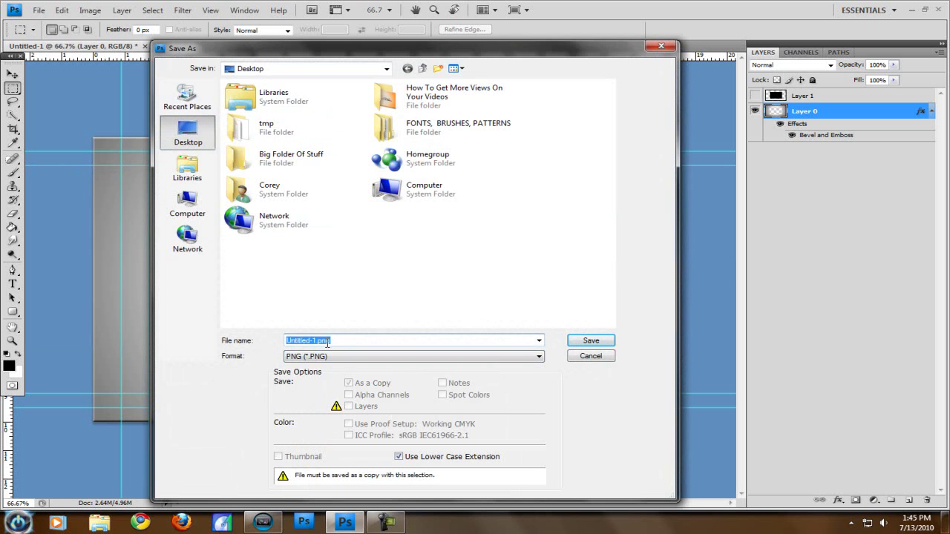
text(frame)
key(Return)
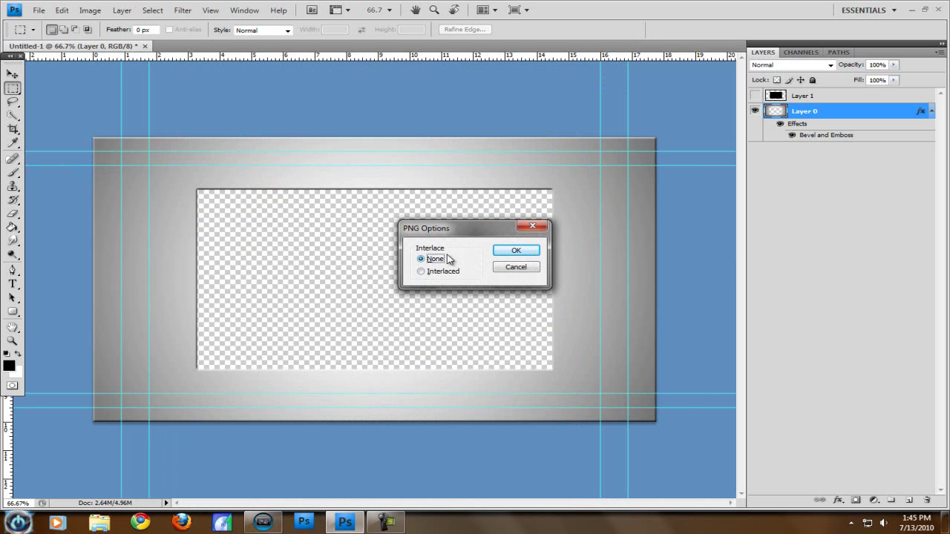
click(505, 251)
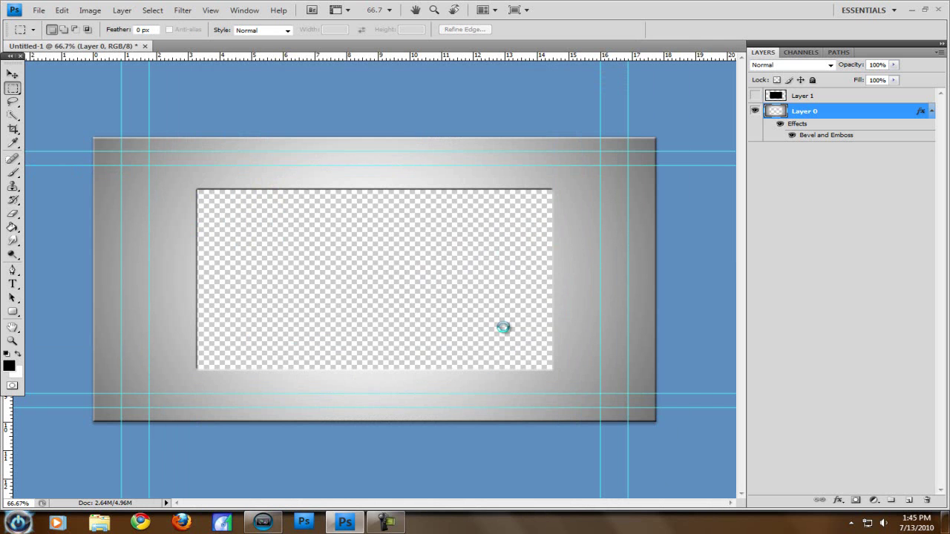
Import outropic.png into Vegas and place it at the start of track 1
click(262, 522)
key(ctrl+i)
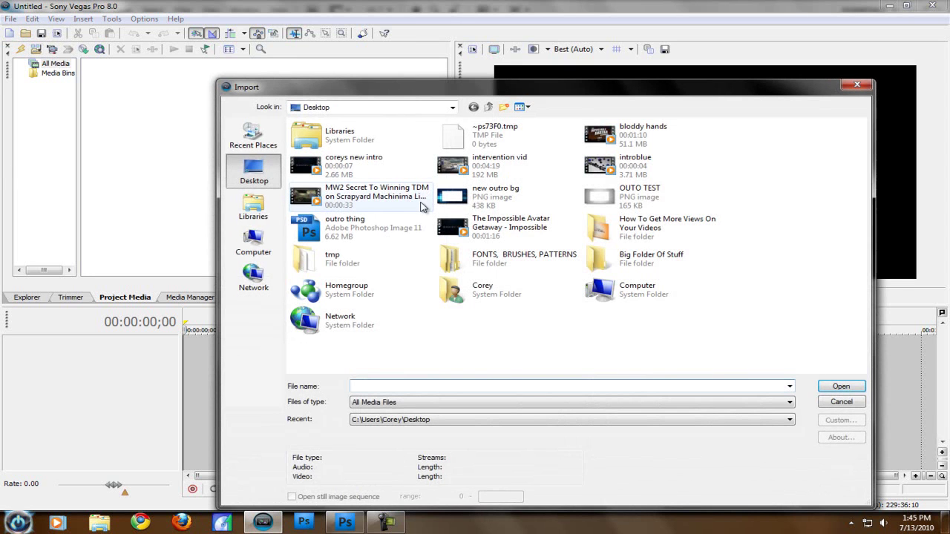
click(630, 196)
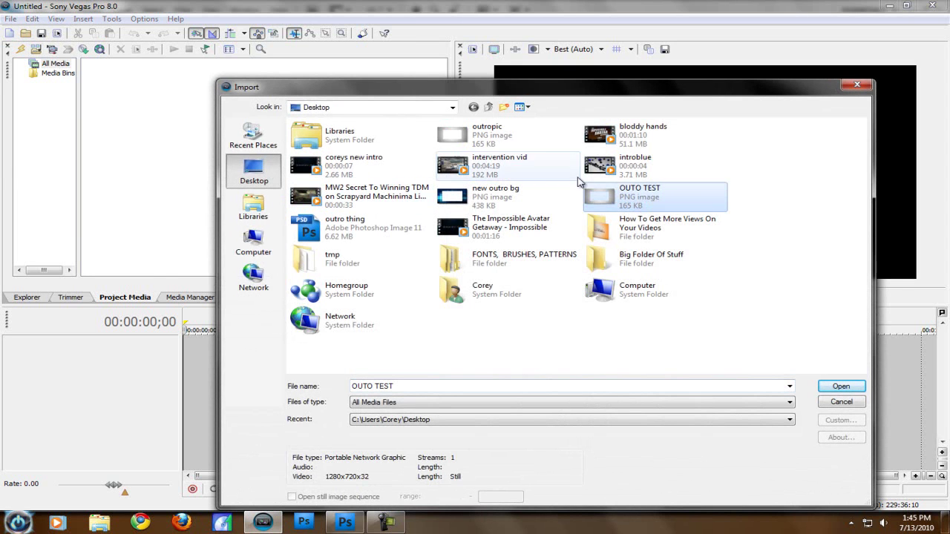
double_click(538, 145)
drag(153, 366, 192, 356)
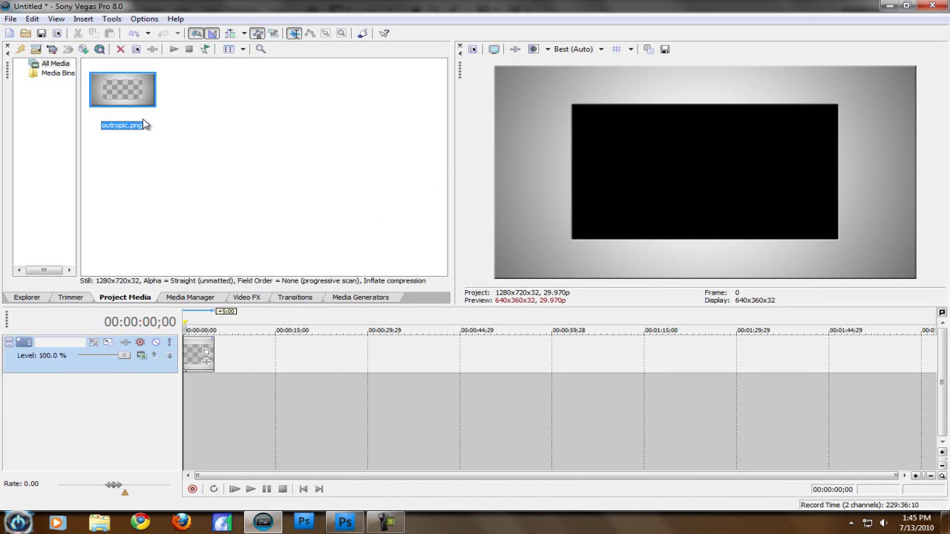
Import CLICK TO WATCH THE REST.jpg from the 7 12 10 folder onto track 2
click(35, 50)
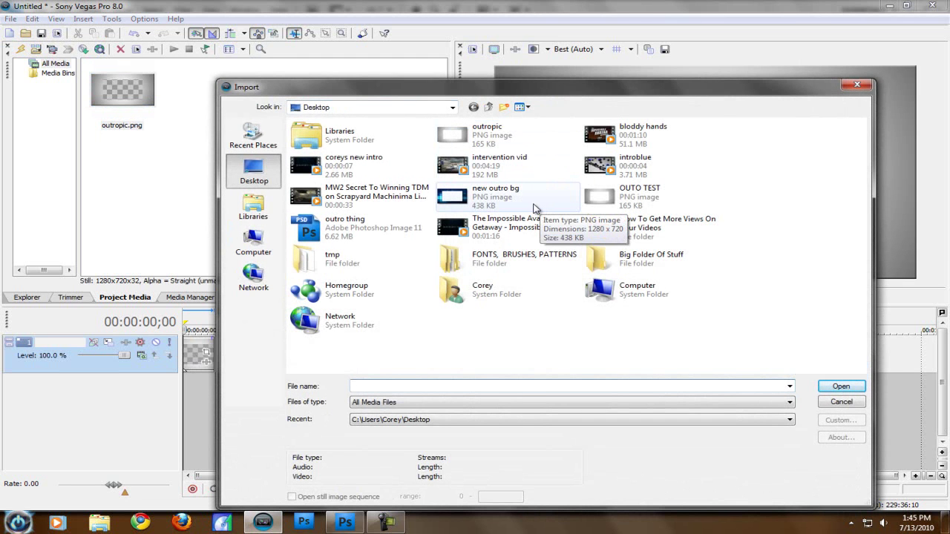
double_click(643, 259)
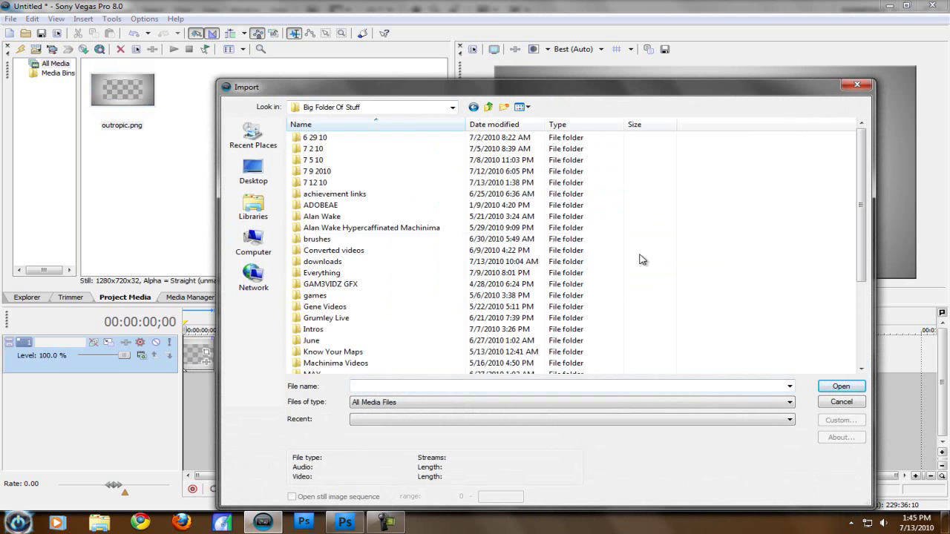
double_click(340, 185)
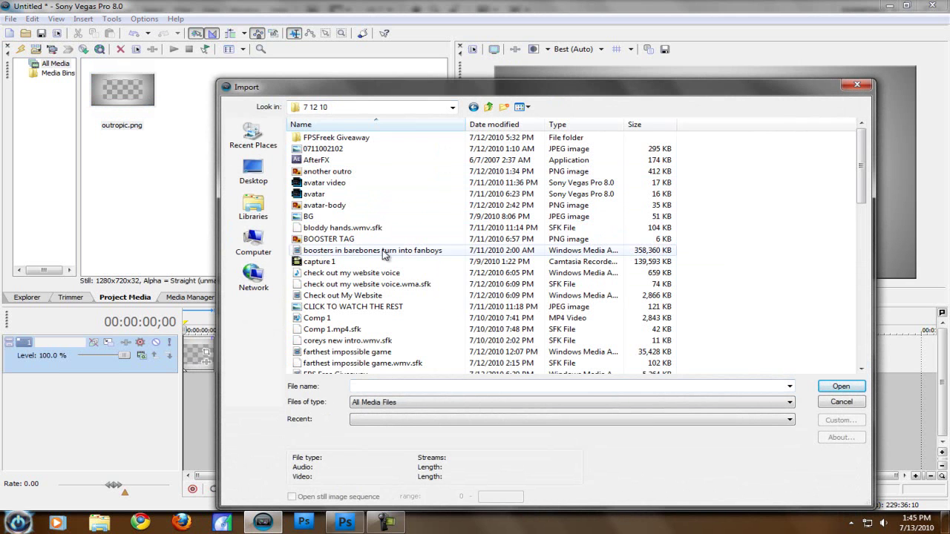
double_click(392, 306)
drag(117, 101, 185, 389)
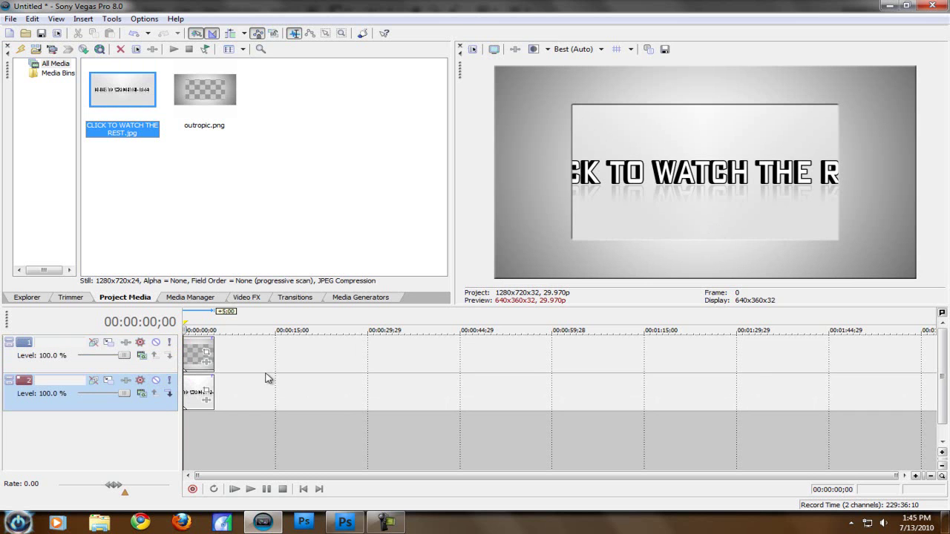
click(201, 391)
scroll(201, 391, up, 3)
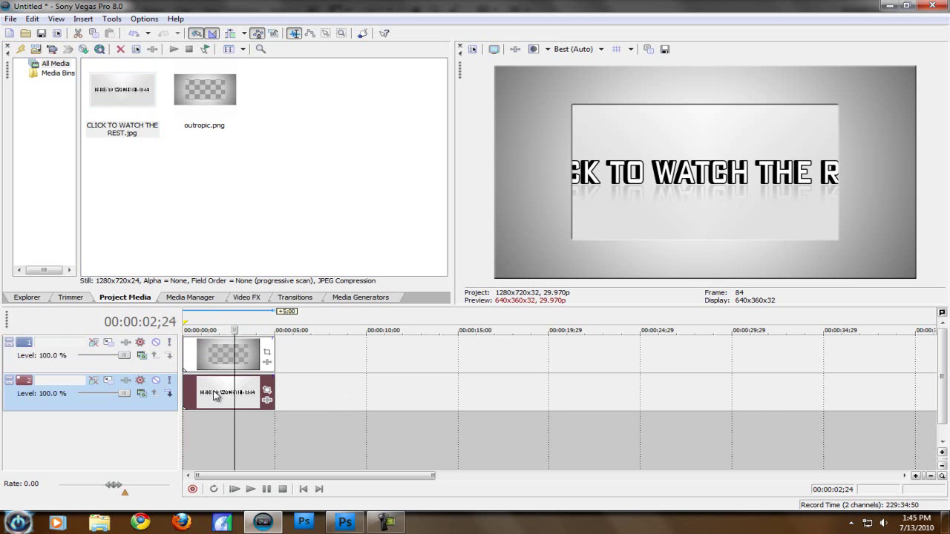
Enlarge the CLICK TO WATCH THE REST pan/crop frame to about 2,012 wide
click(267, 392)
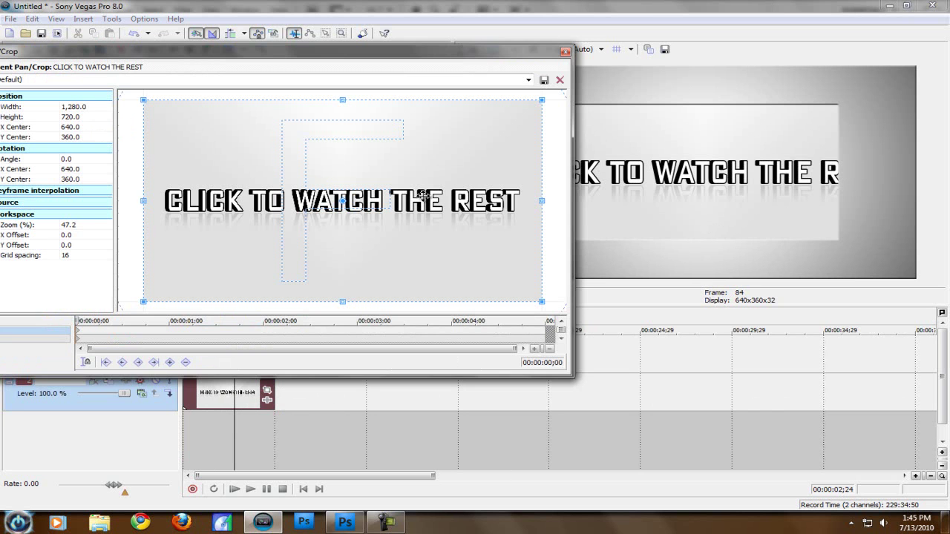
scroll(423, 197, down, 5)
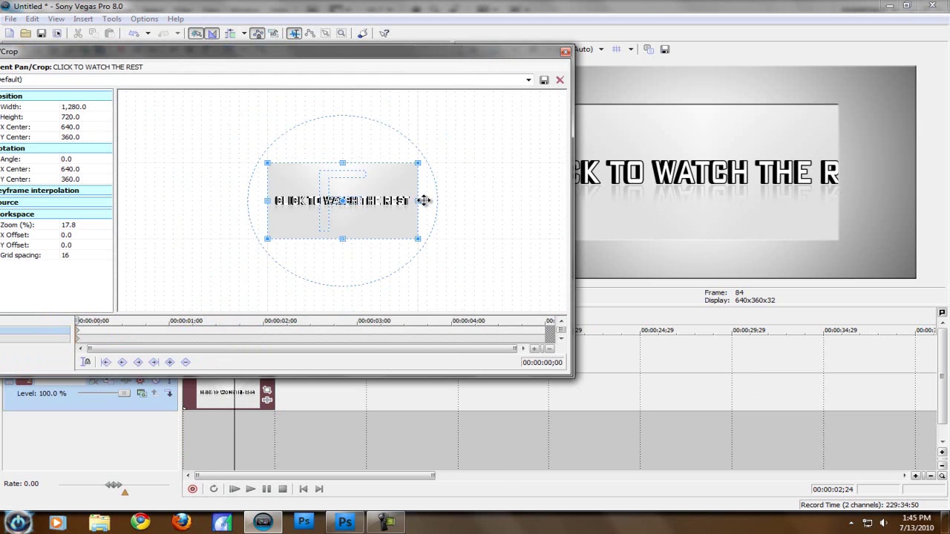
scroll(423, 201, down, 2)
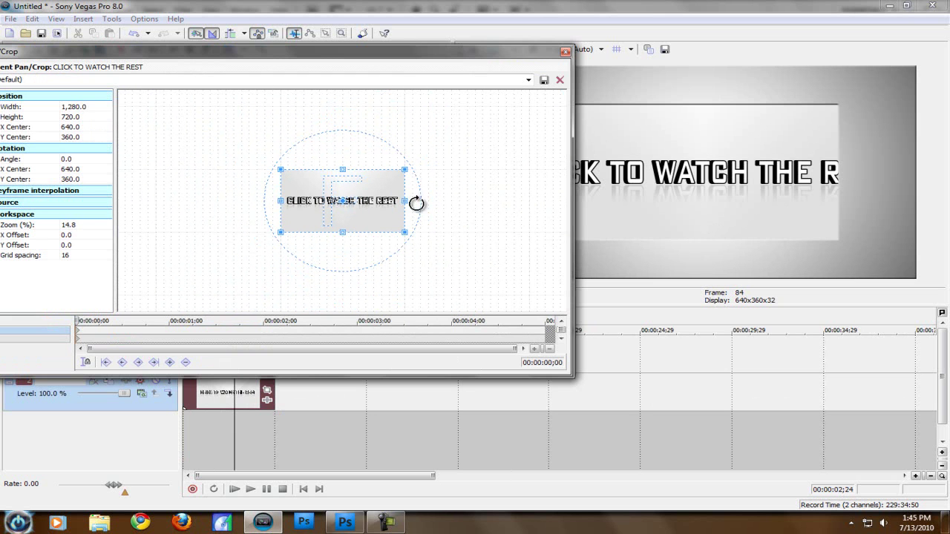
click(76, 106)
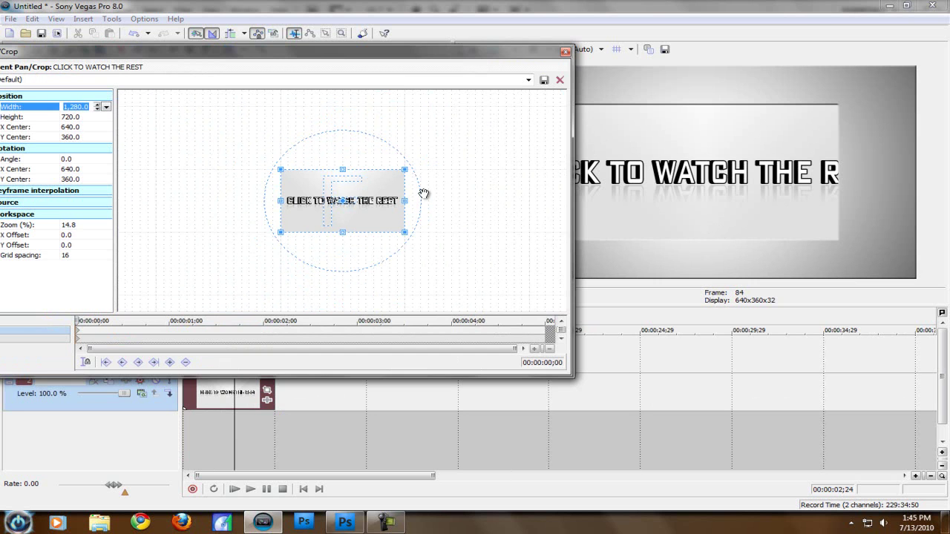
drag(405, 233, 441, 267)
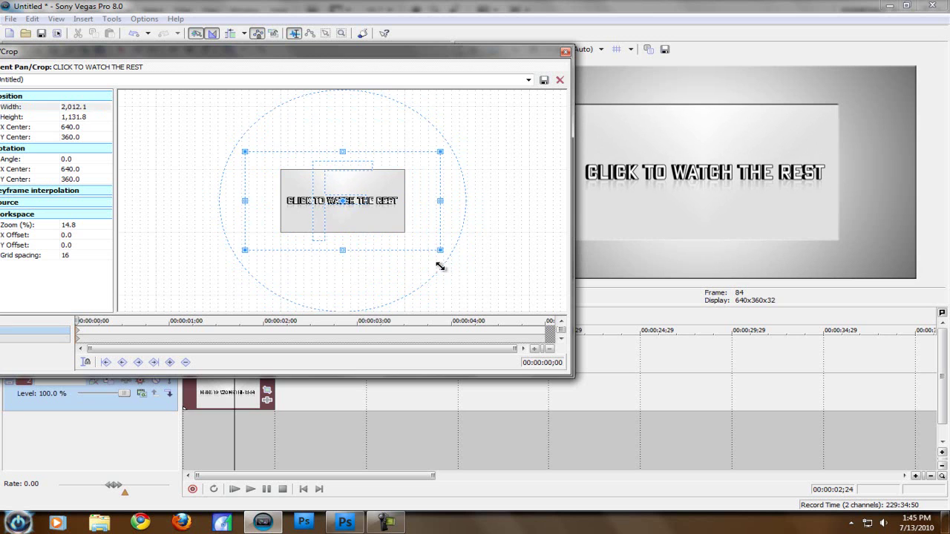
click(71, 108)
text(20)
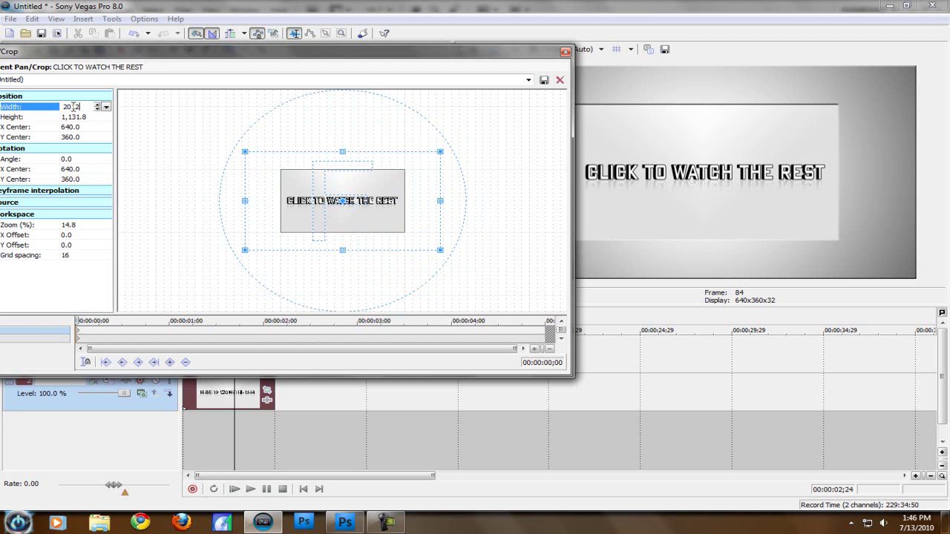
key(Return)
Fine-tune the pan/crop width to 2,020.0 × 1,136.3 and dock the Event Pan/Crop window
drag(442, 253, 441, 251)
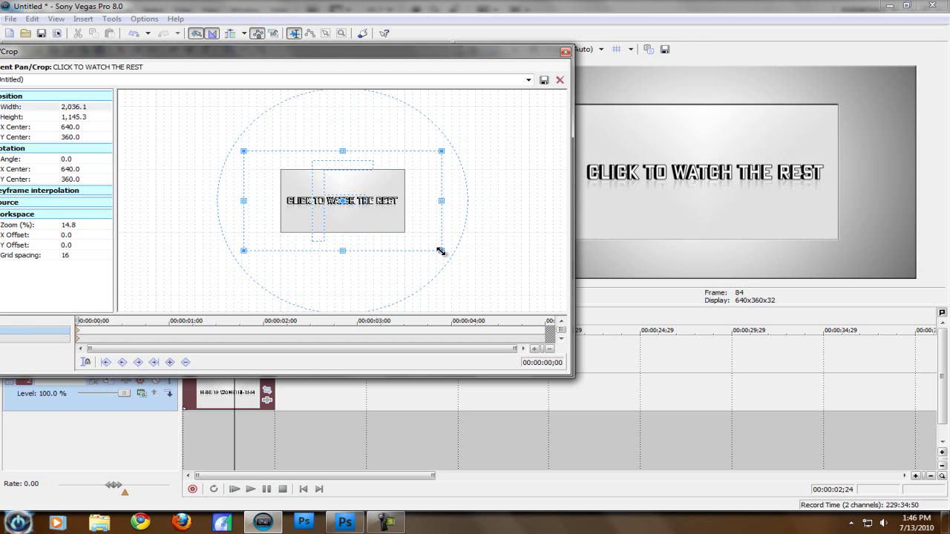
click(77, 108)
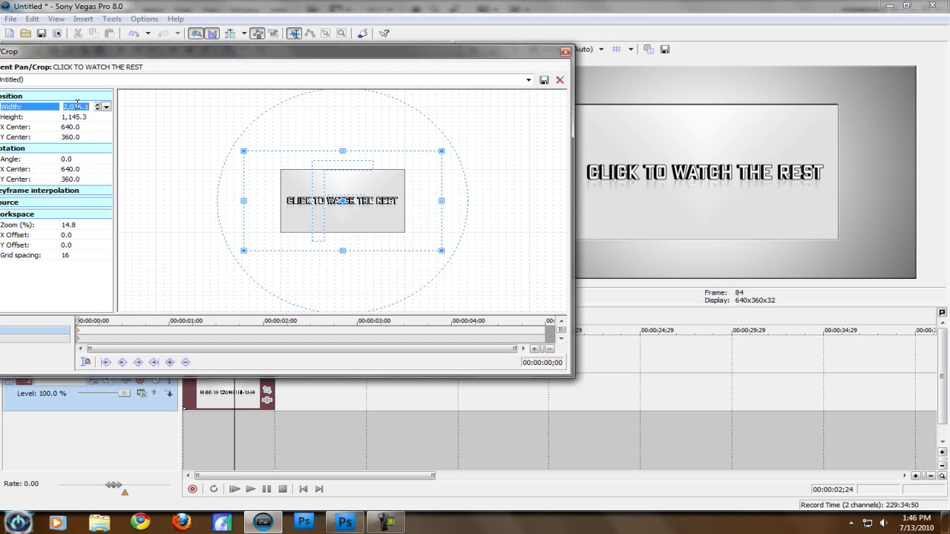
text(20)
key(Return)
click(441, 252)
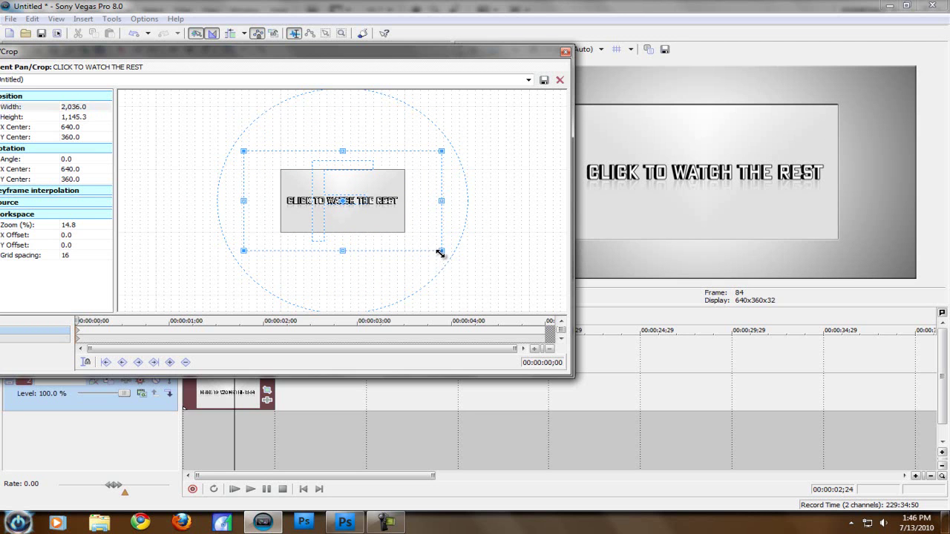
drag(441, 252, 438, 253)
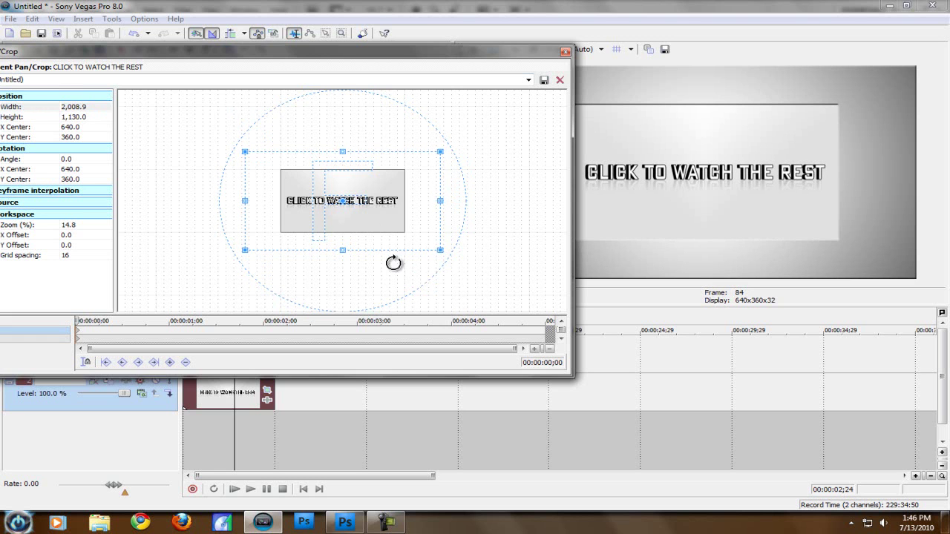
drag(439, 252, 440, 255)
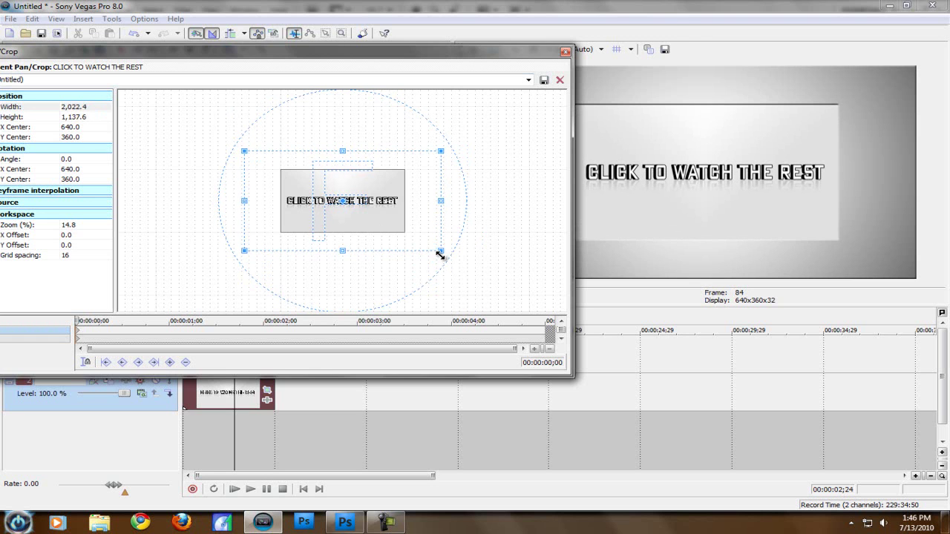
click(81, 108)
text(2020)
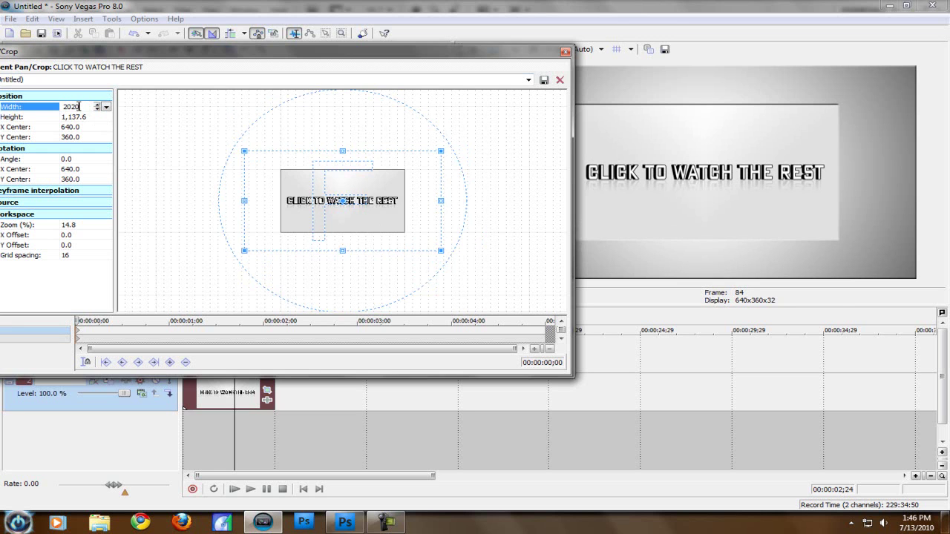
key(Return)
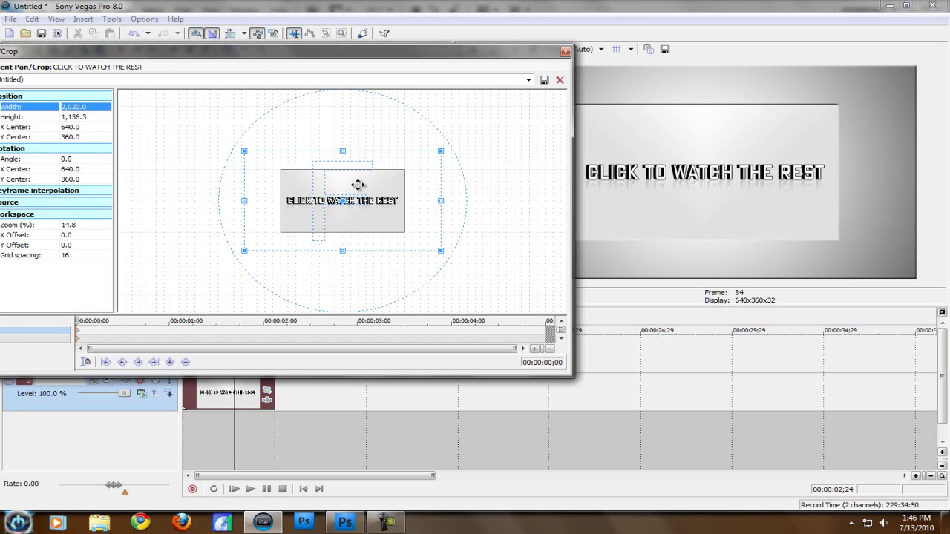
drag(202, 55, 277, 67)
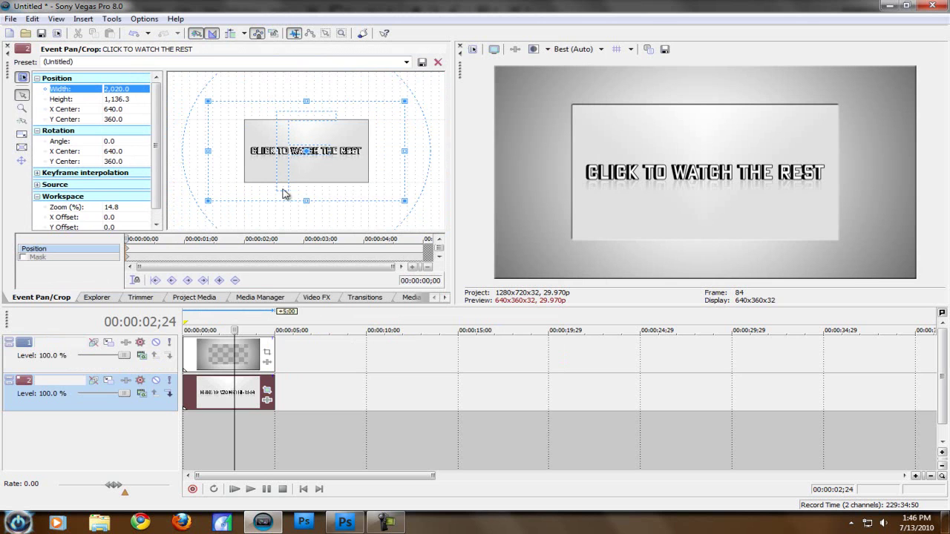
Close the Event Pan/Crop window and return to the Project Media list
click(22, 134)
click(22, 146)
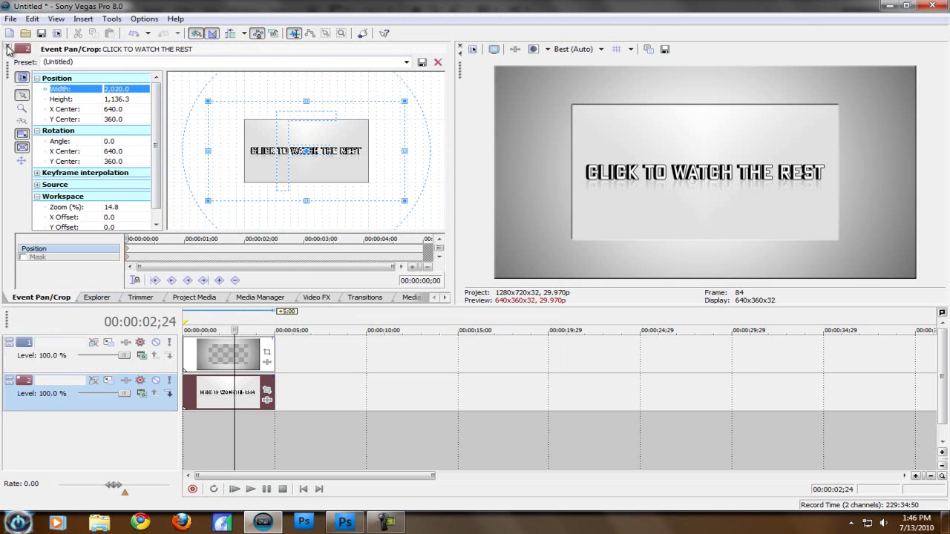
click(7, 48)
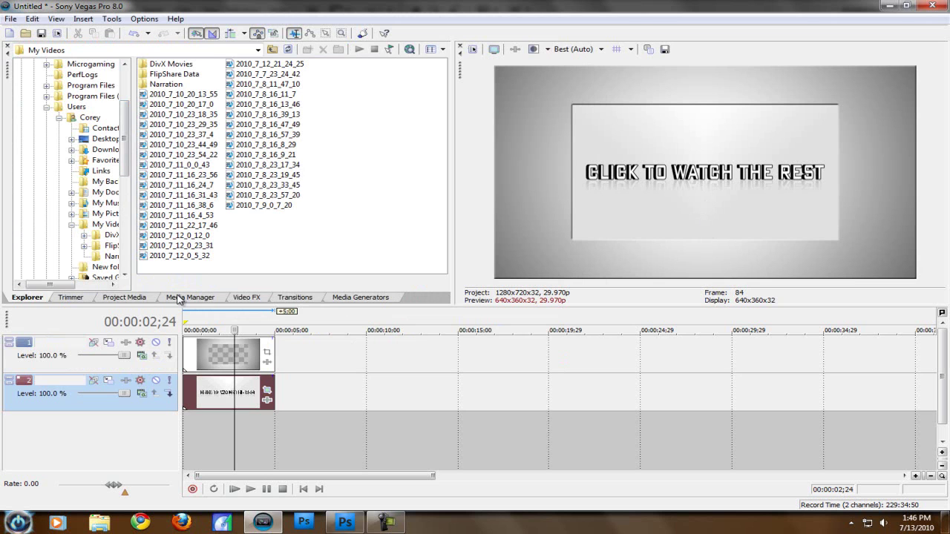
click(135, 297)
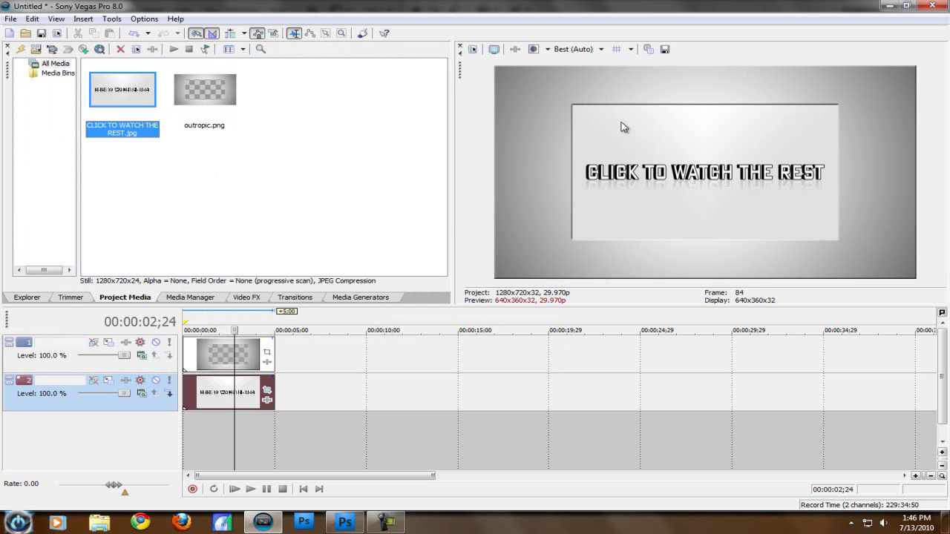
Play and scrub the outro preview, then select the CLICK TO WATCH THE REST event
click(210, 357)
key(space)
mouse_move(211, 329)
mouse_down()
mouse_move(185, 329)
mouse_move(210, 329)
mouse_up()
click(236, 361)
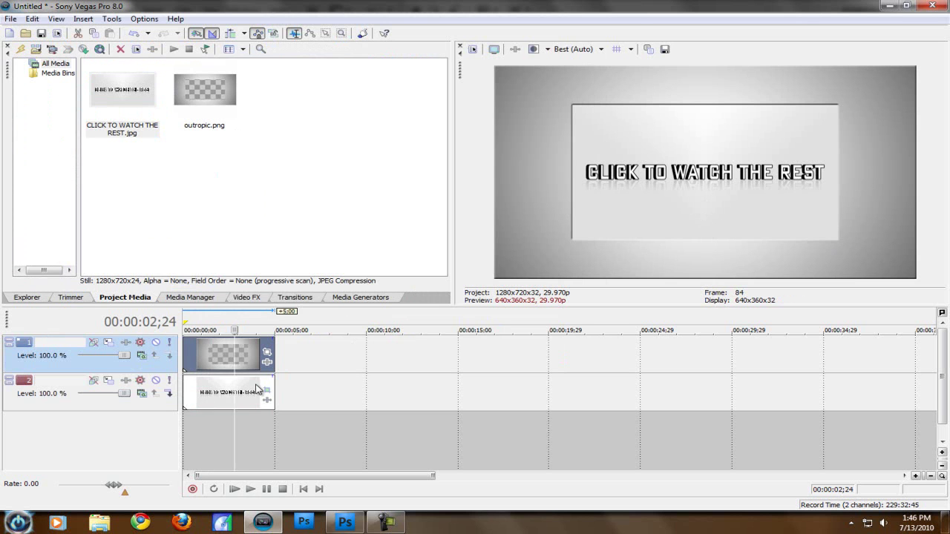
click(249, 388)
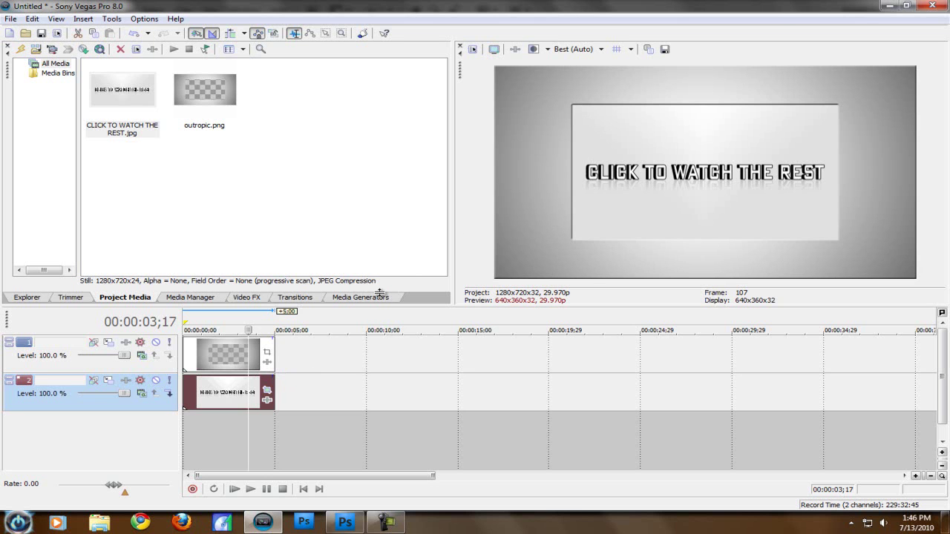
Toggle Mute on track 1 and Solo and Mute on track 2, restoring both
click(155, 343)
click(156, 343)
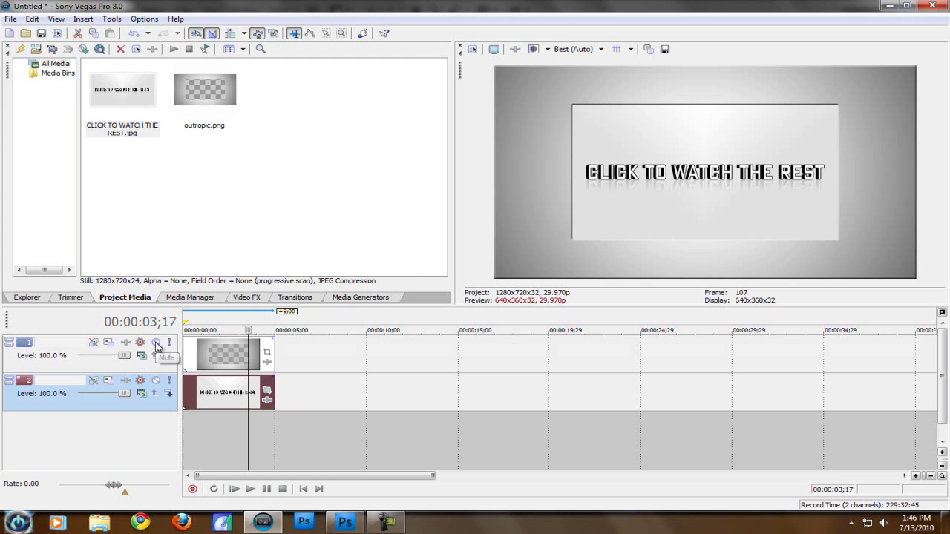
click(267, 393)
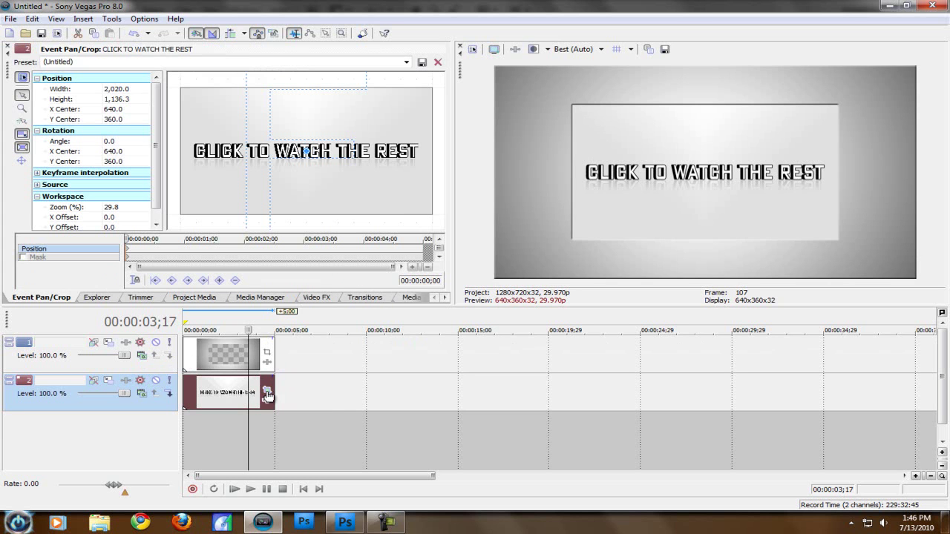
click(169, 380)
click(156, 381)
click(157, 381)
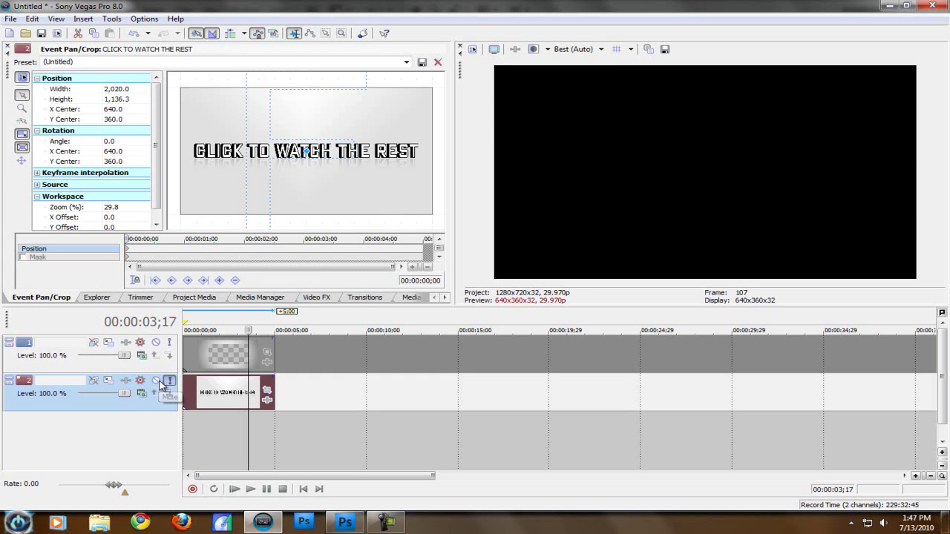
click(169, 381)
Set the cursor to 00:00:02;25 and reopen Event Pan/Crop for CLICK TO WATCH THE REST
click(195, 297)
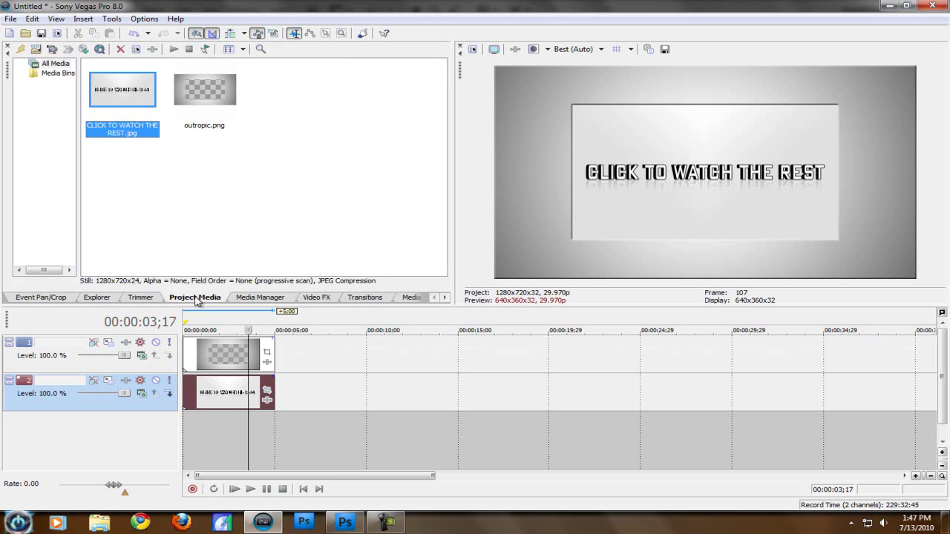
click(240, 330)
drag(241, 330, 235, 331)
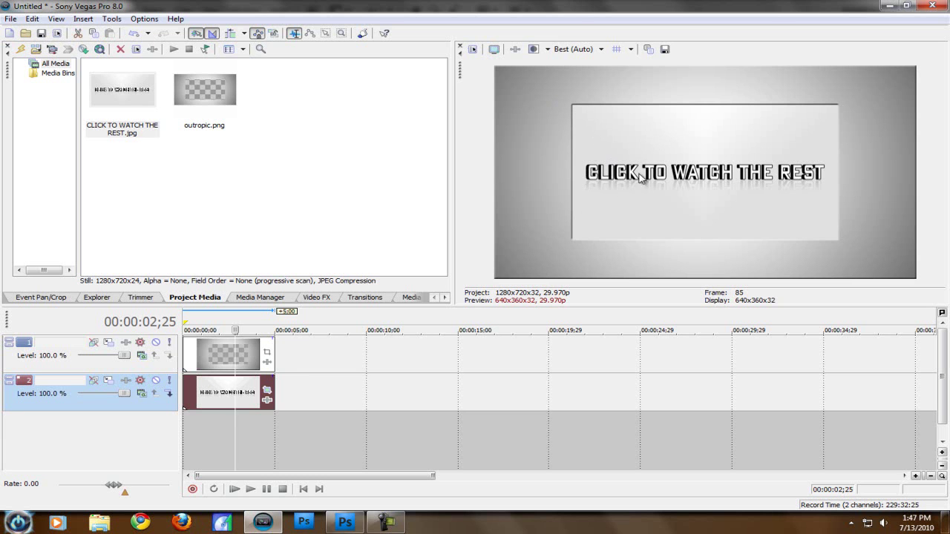
click(267, 392)
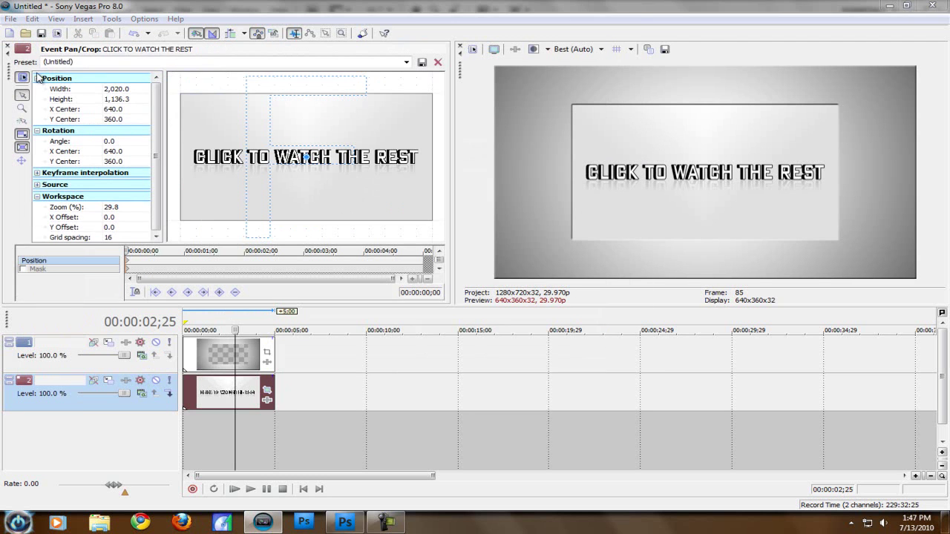
Undock the Pan/Crop settings into a floating window and edit the Width and preset name fields
drag(16, 71, 43, 128)
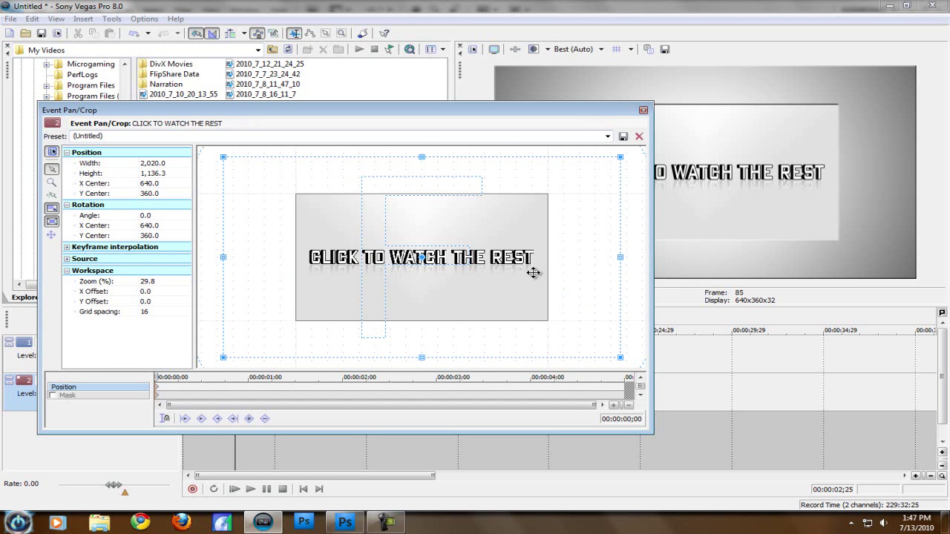
click(585, 136)
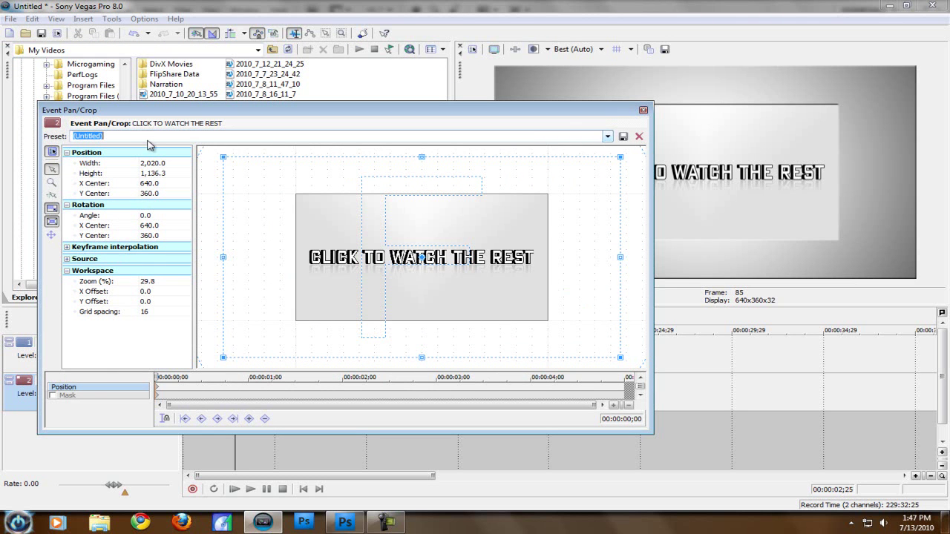
click(152, 163)
text(20)
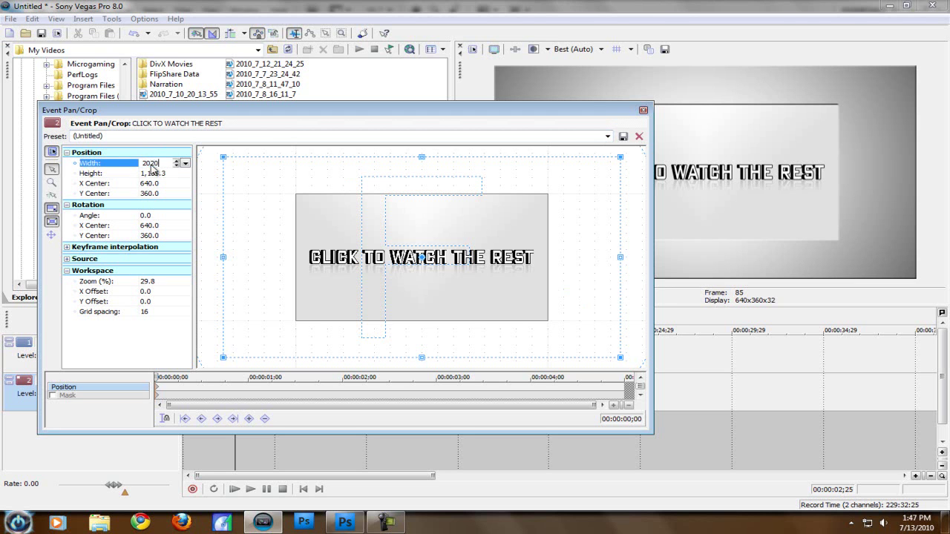
click(366, 136)
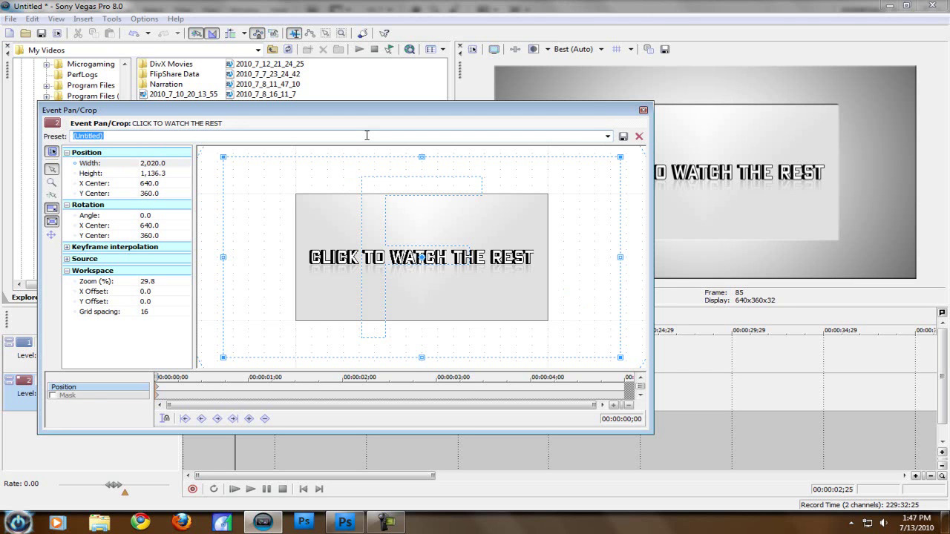
text(whatever)
Apply the 'newest outro size' preset, then set the frame Width to 2,020
click(607, 136)
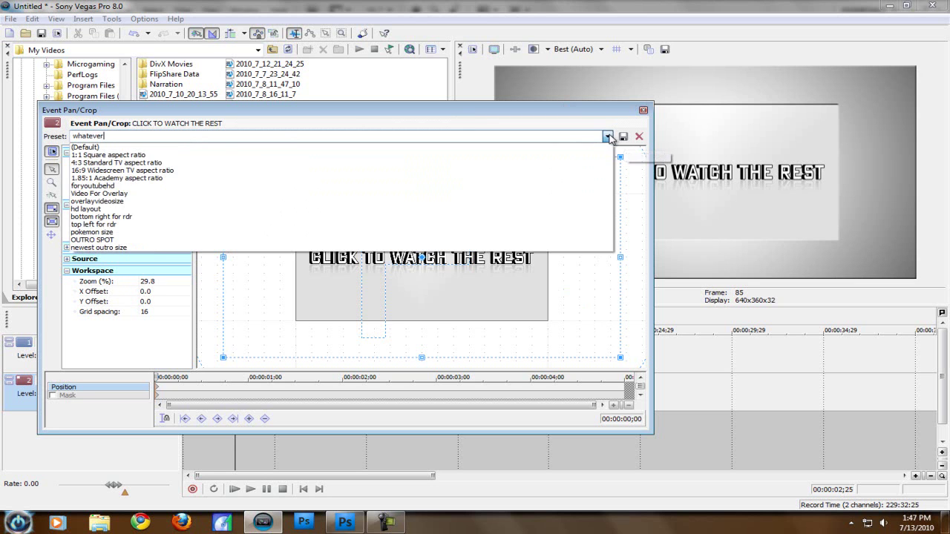
click(387, 247)
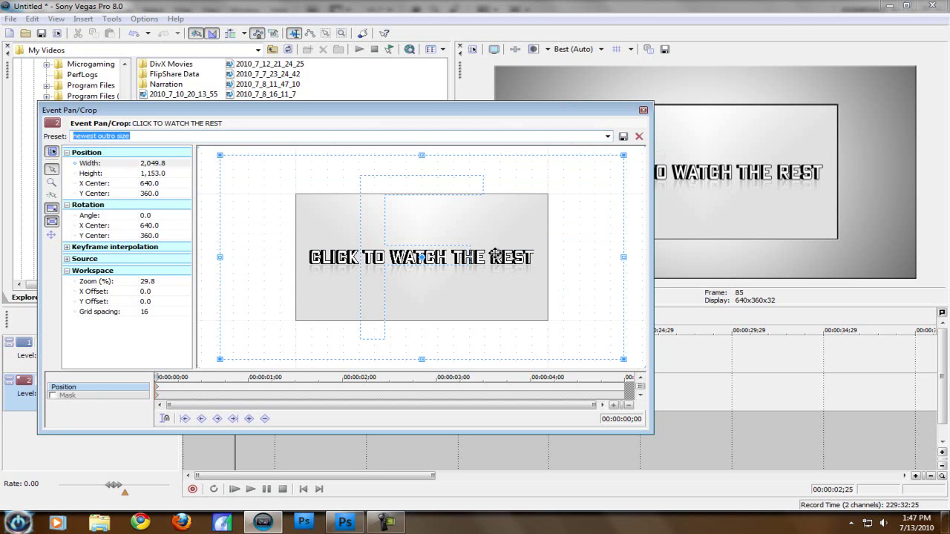
click(155, 162)
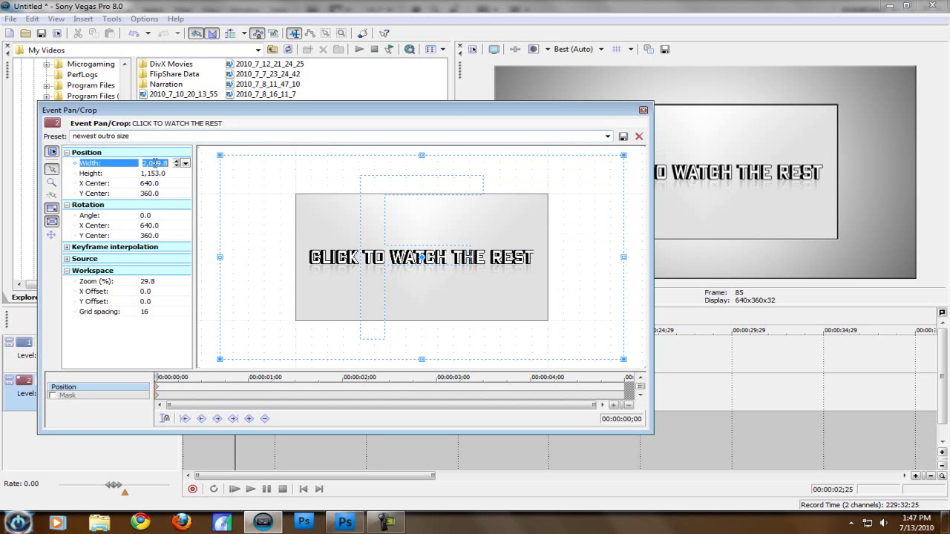
text(2020)
key(Return)
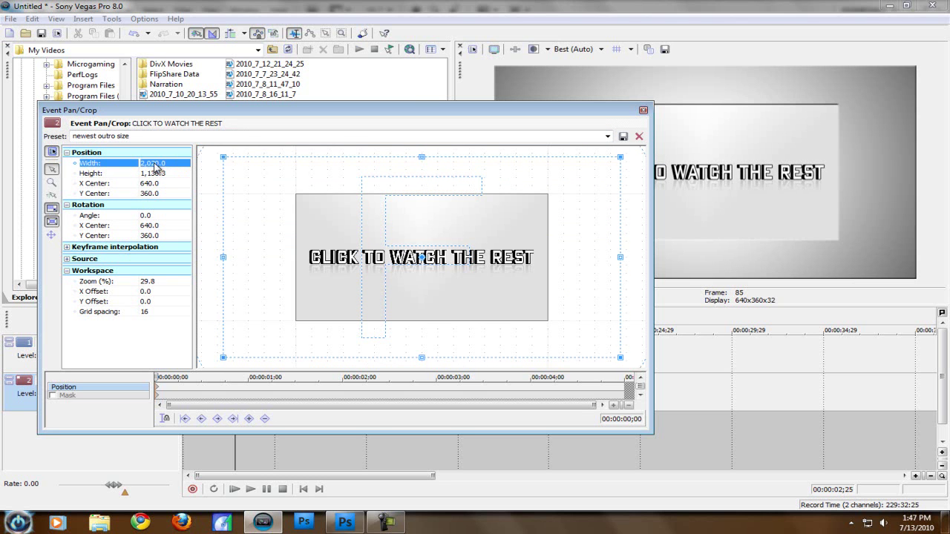
Reapply 'newest outro size' (2,049.8 × 1,153.0) and close the Pan/Crop window
click(607, 136)
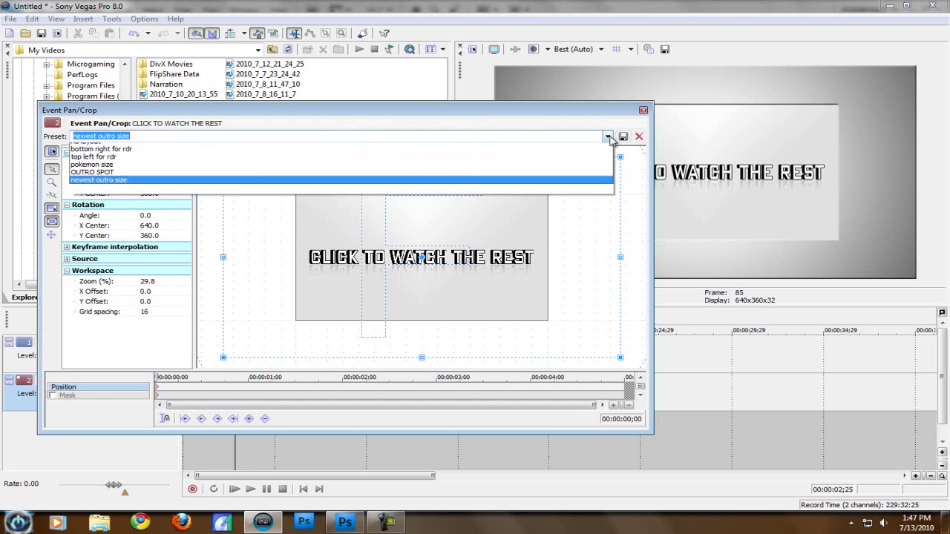
click(555, 150)
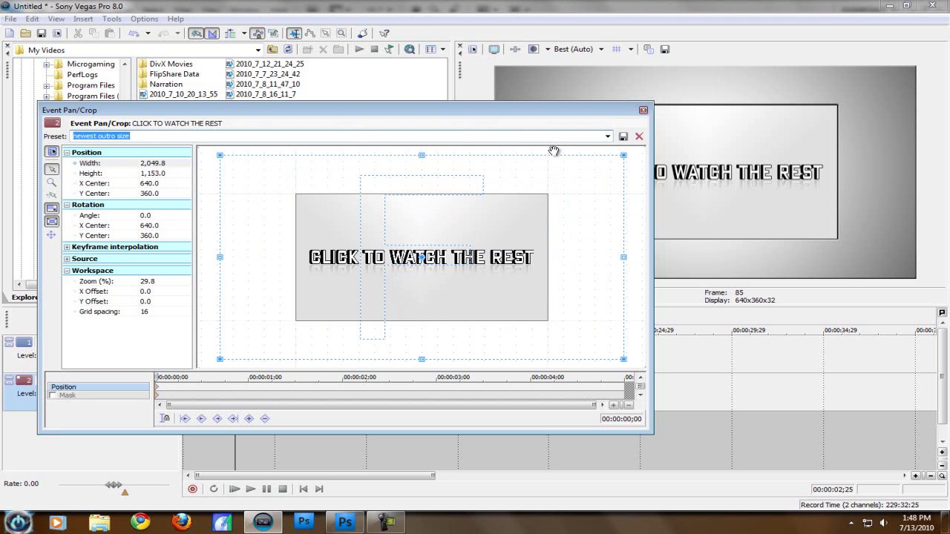
click(644, 110)
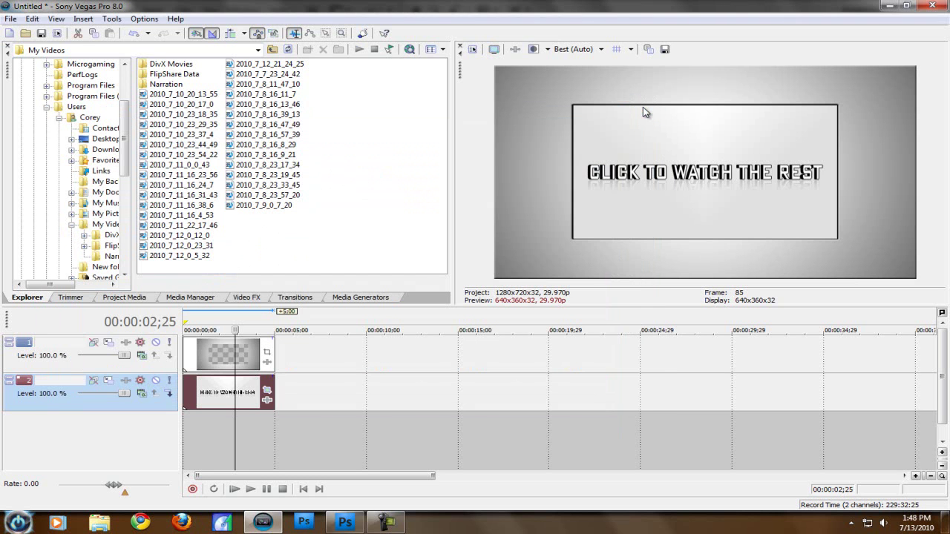